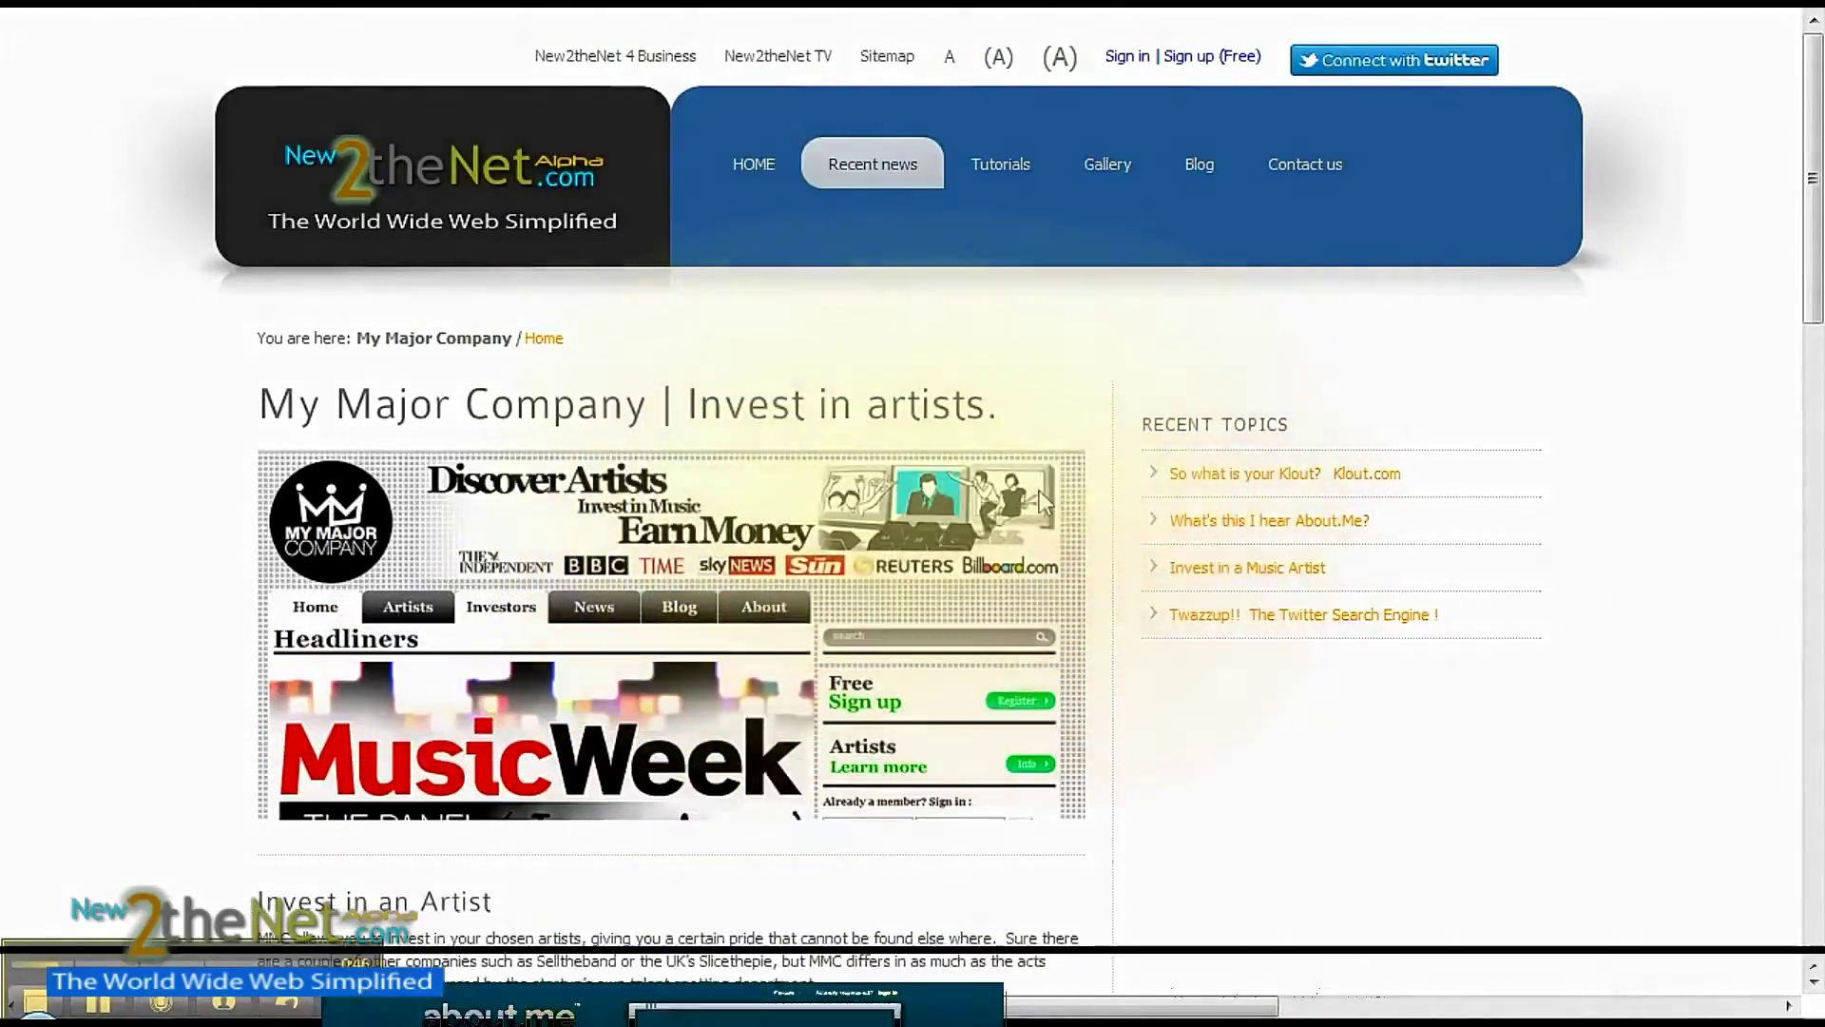
- Open the 'Twazzup!! The Twitter Search Engine!' article from New2theNet's Recent Topics
left_click(1239, 623)
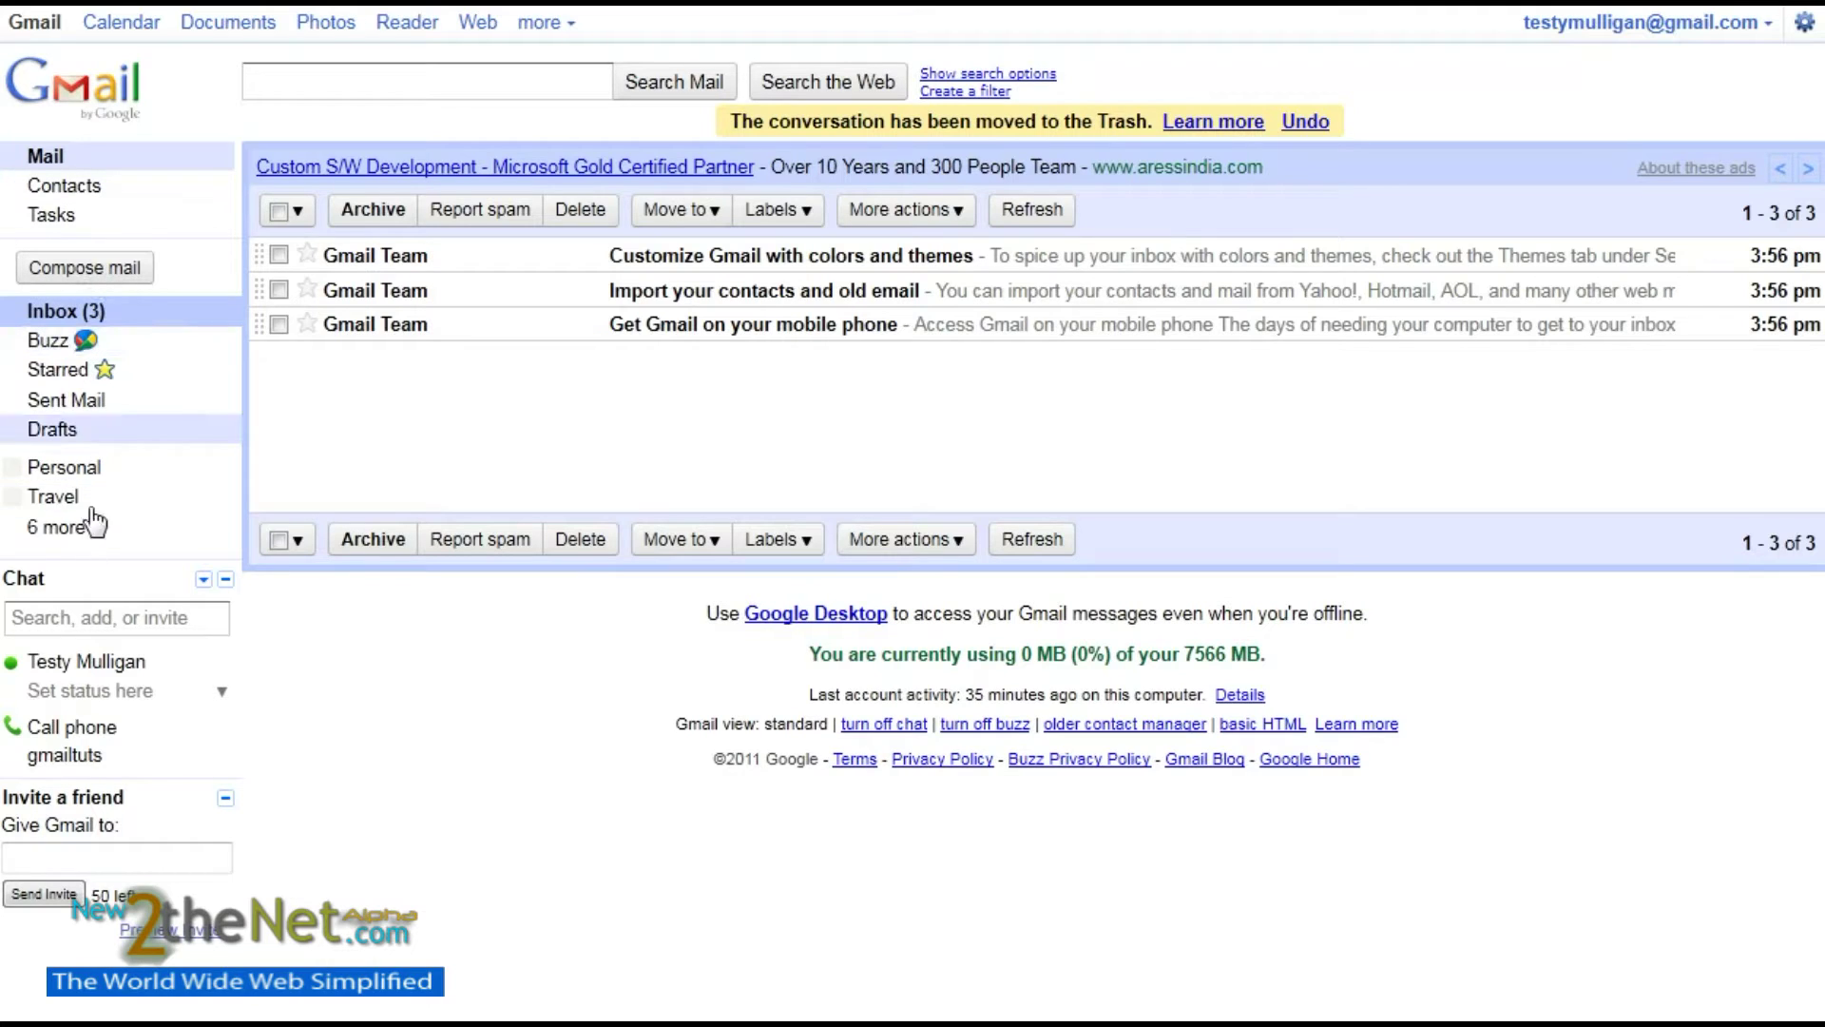
- Start a new email and enter the recipient's e-mail address, accepting the autocomplete suggestion
left_click(120, 270)
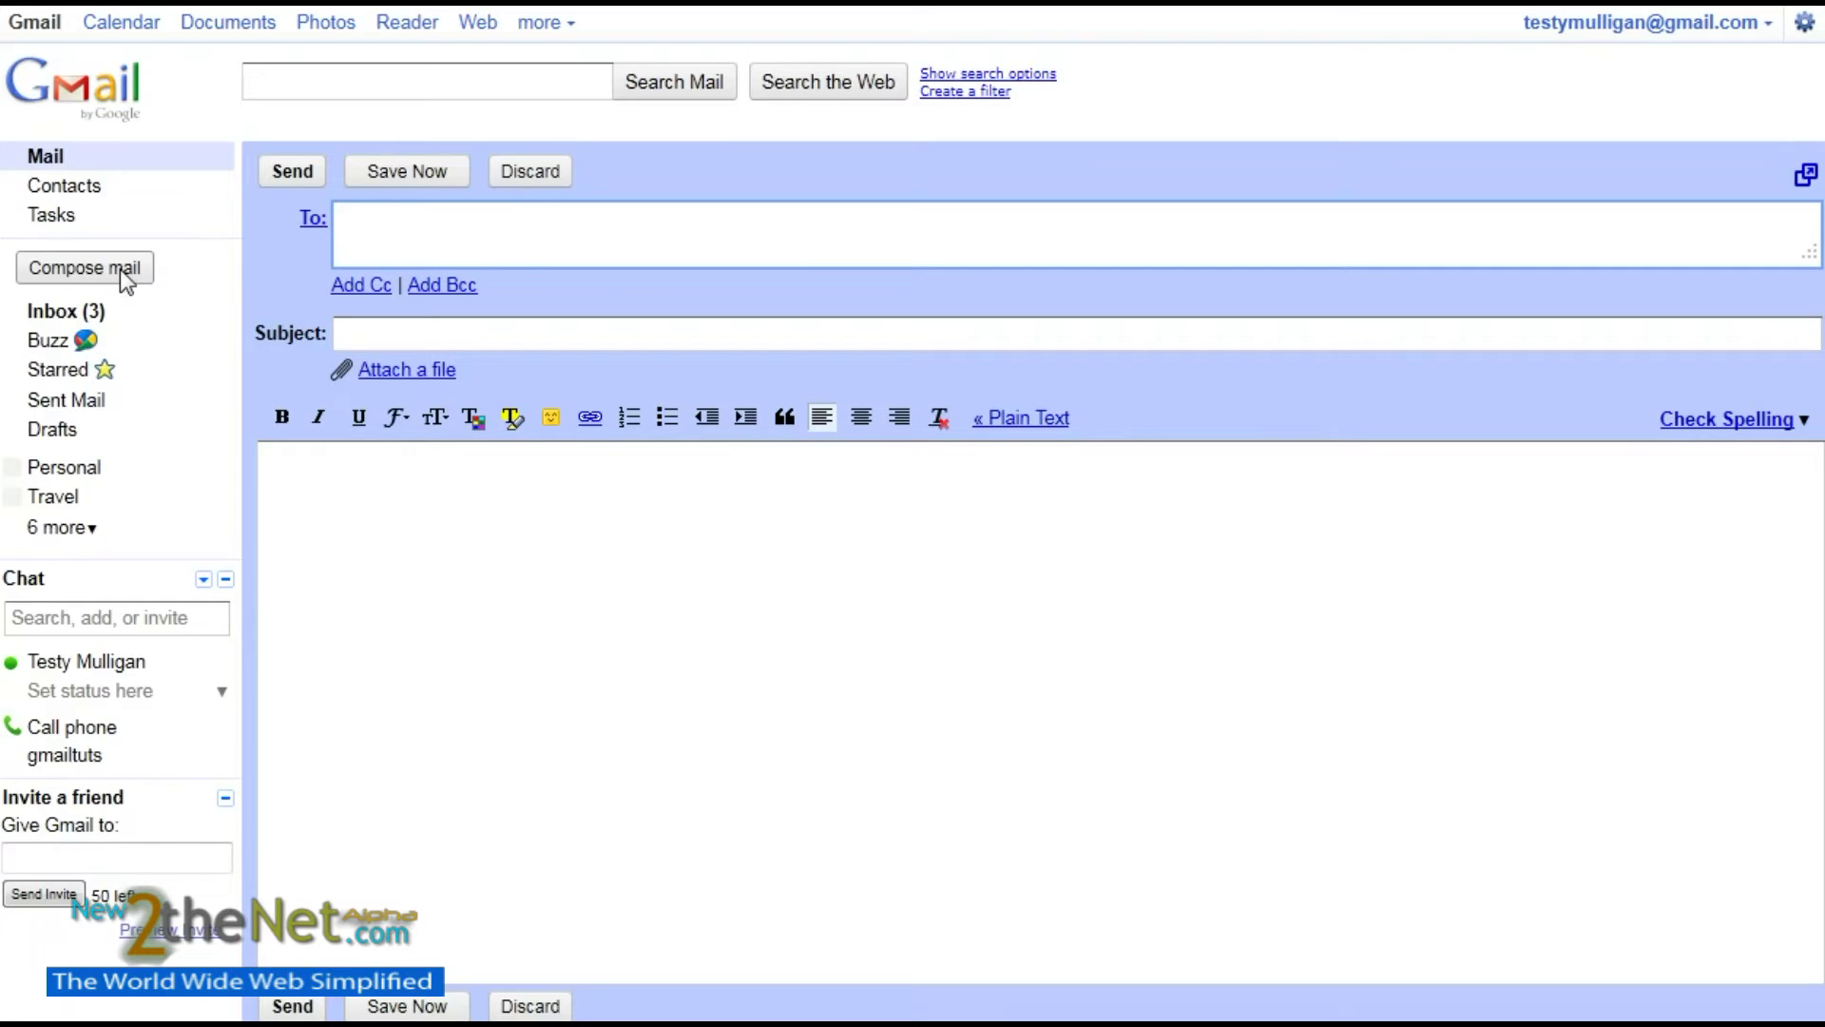
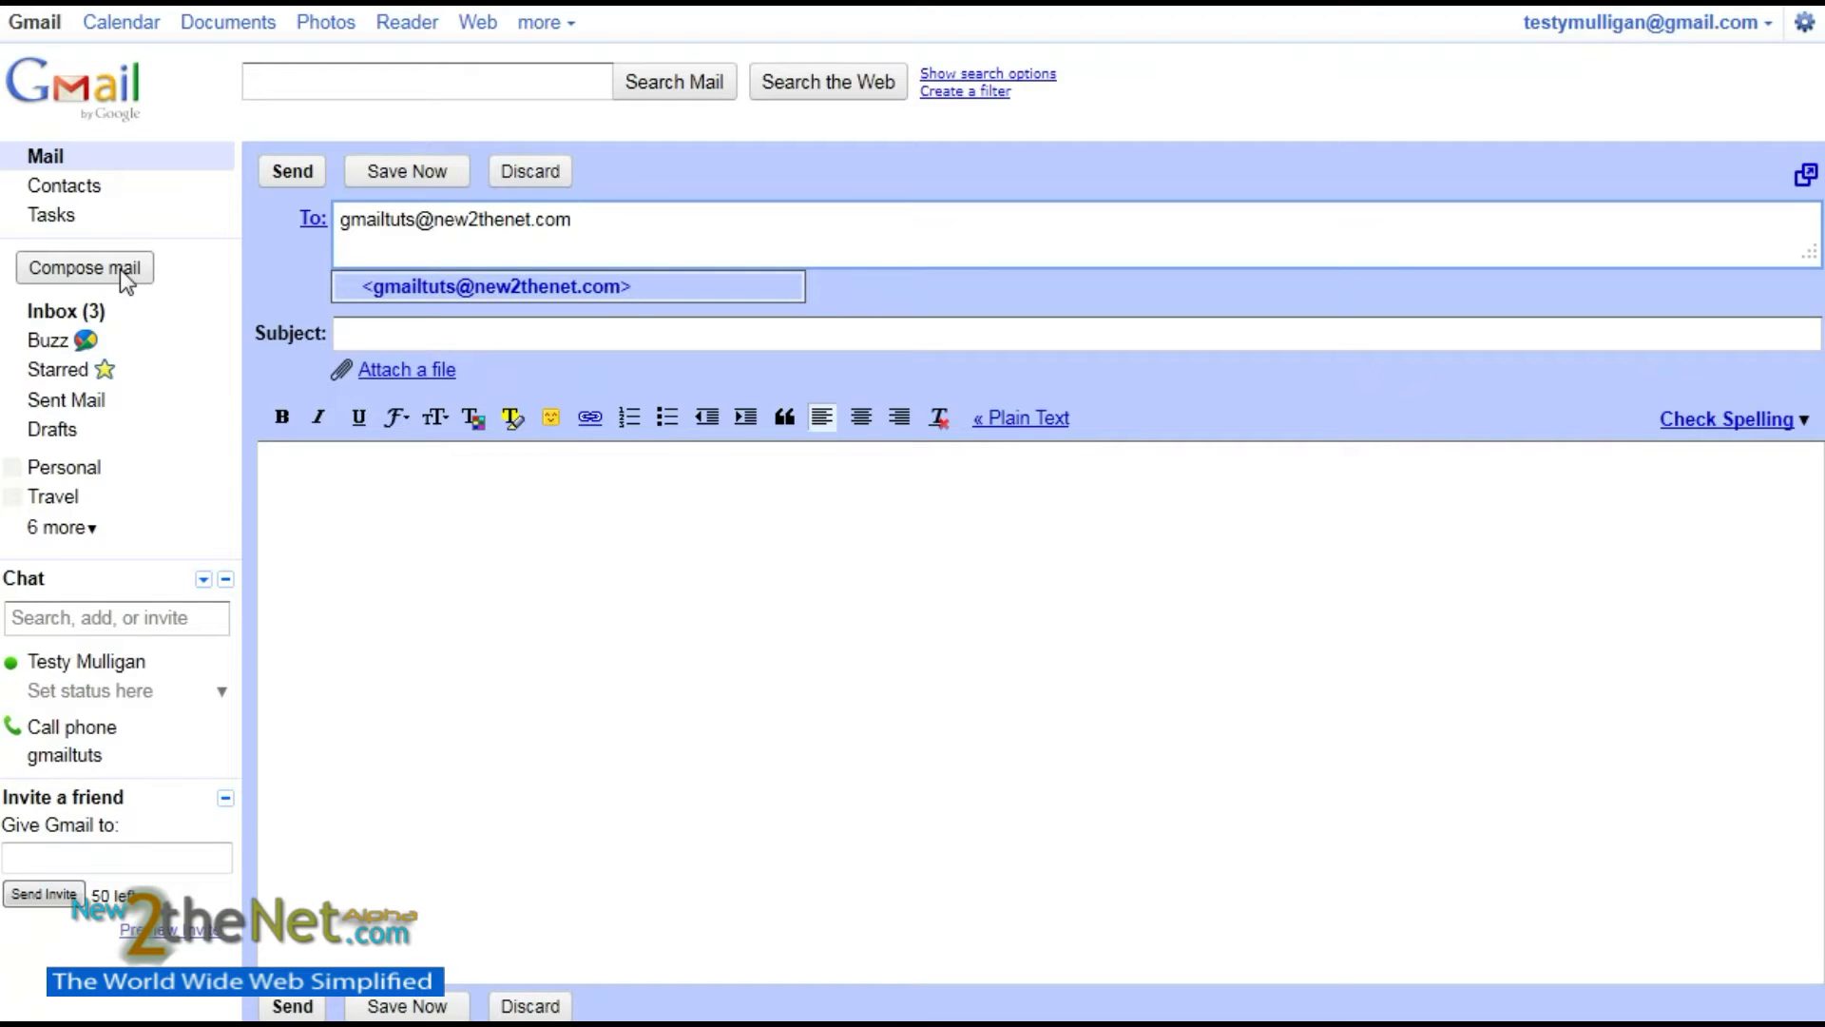
left_click(487, 285)
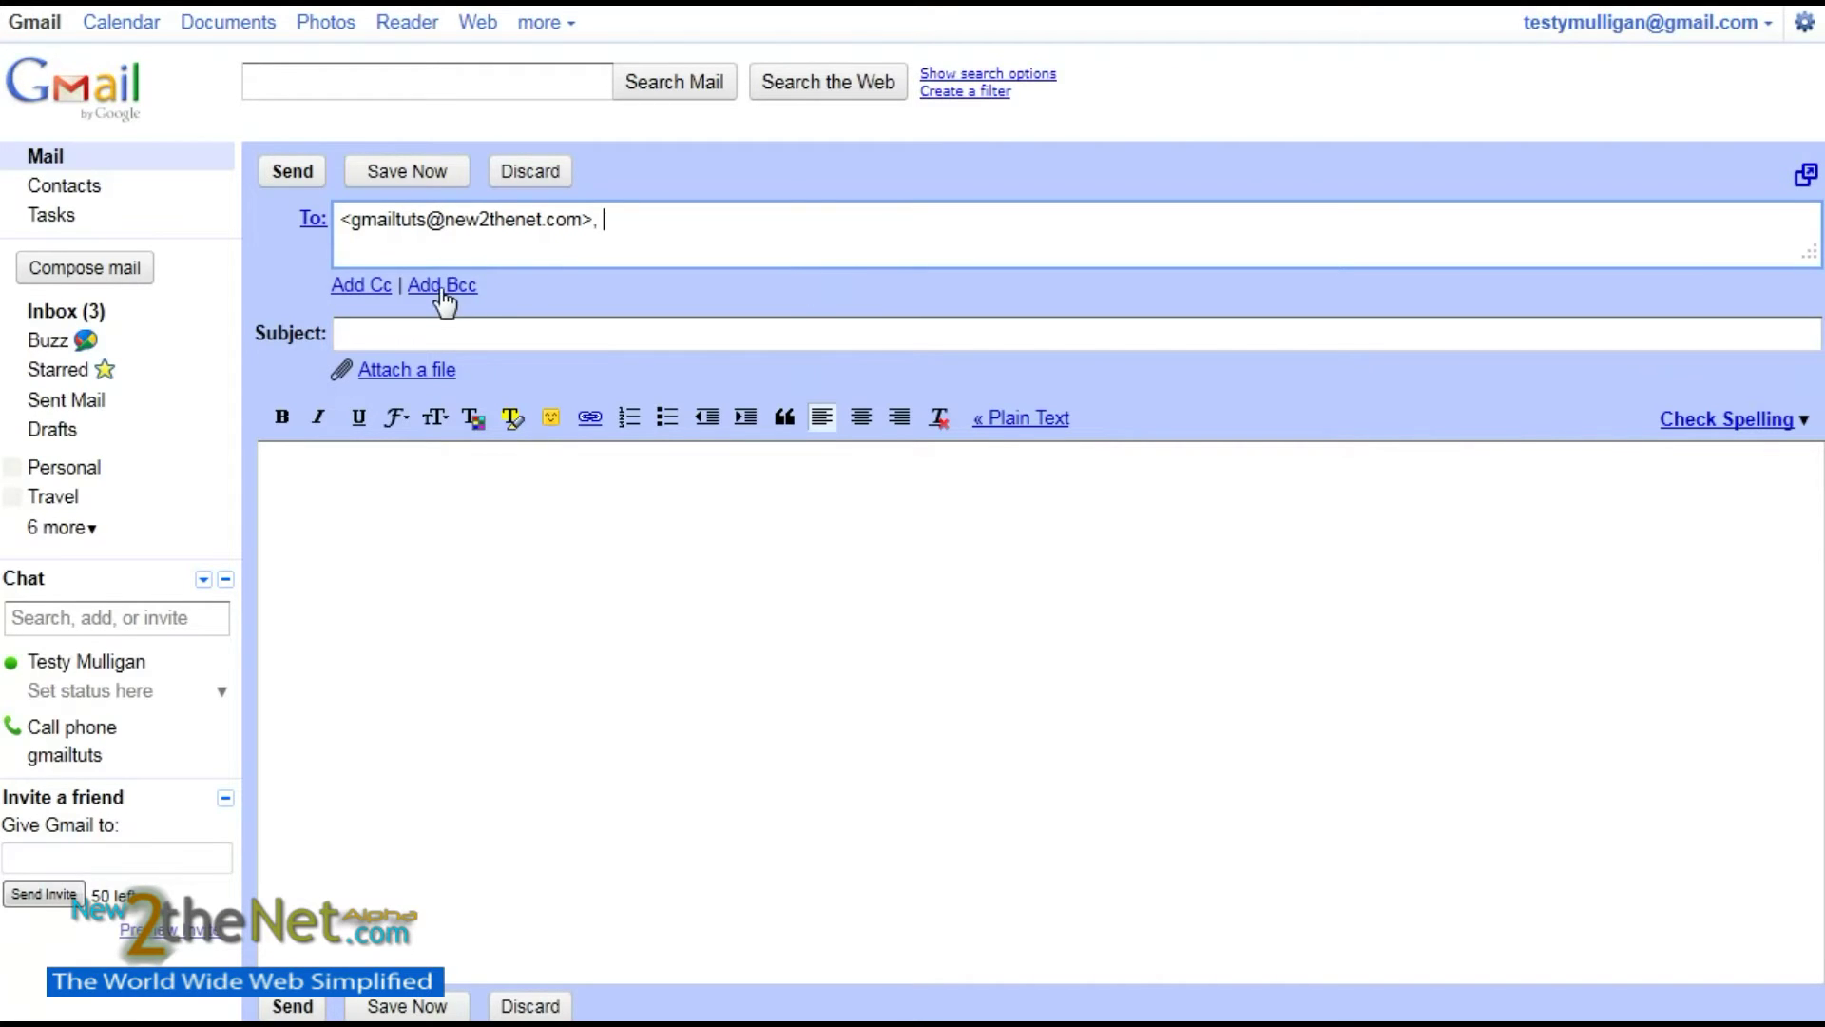
- Enter 'Our First Email!' as the draft's subject
left_click(354, 333)
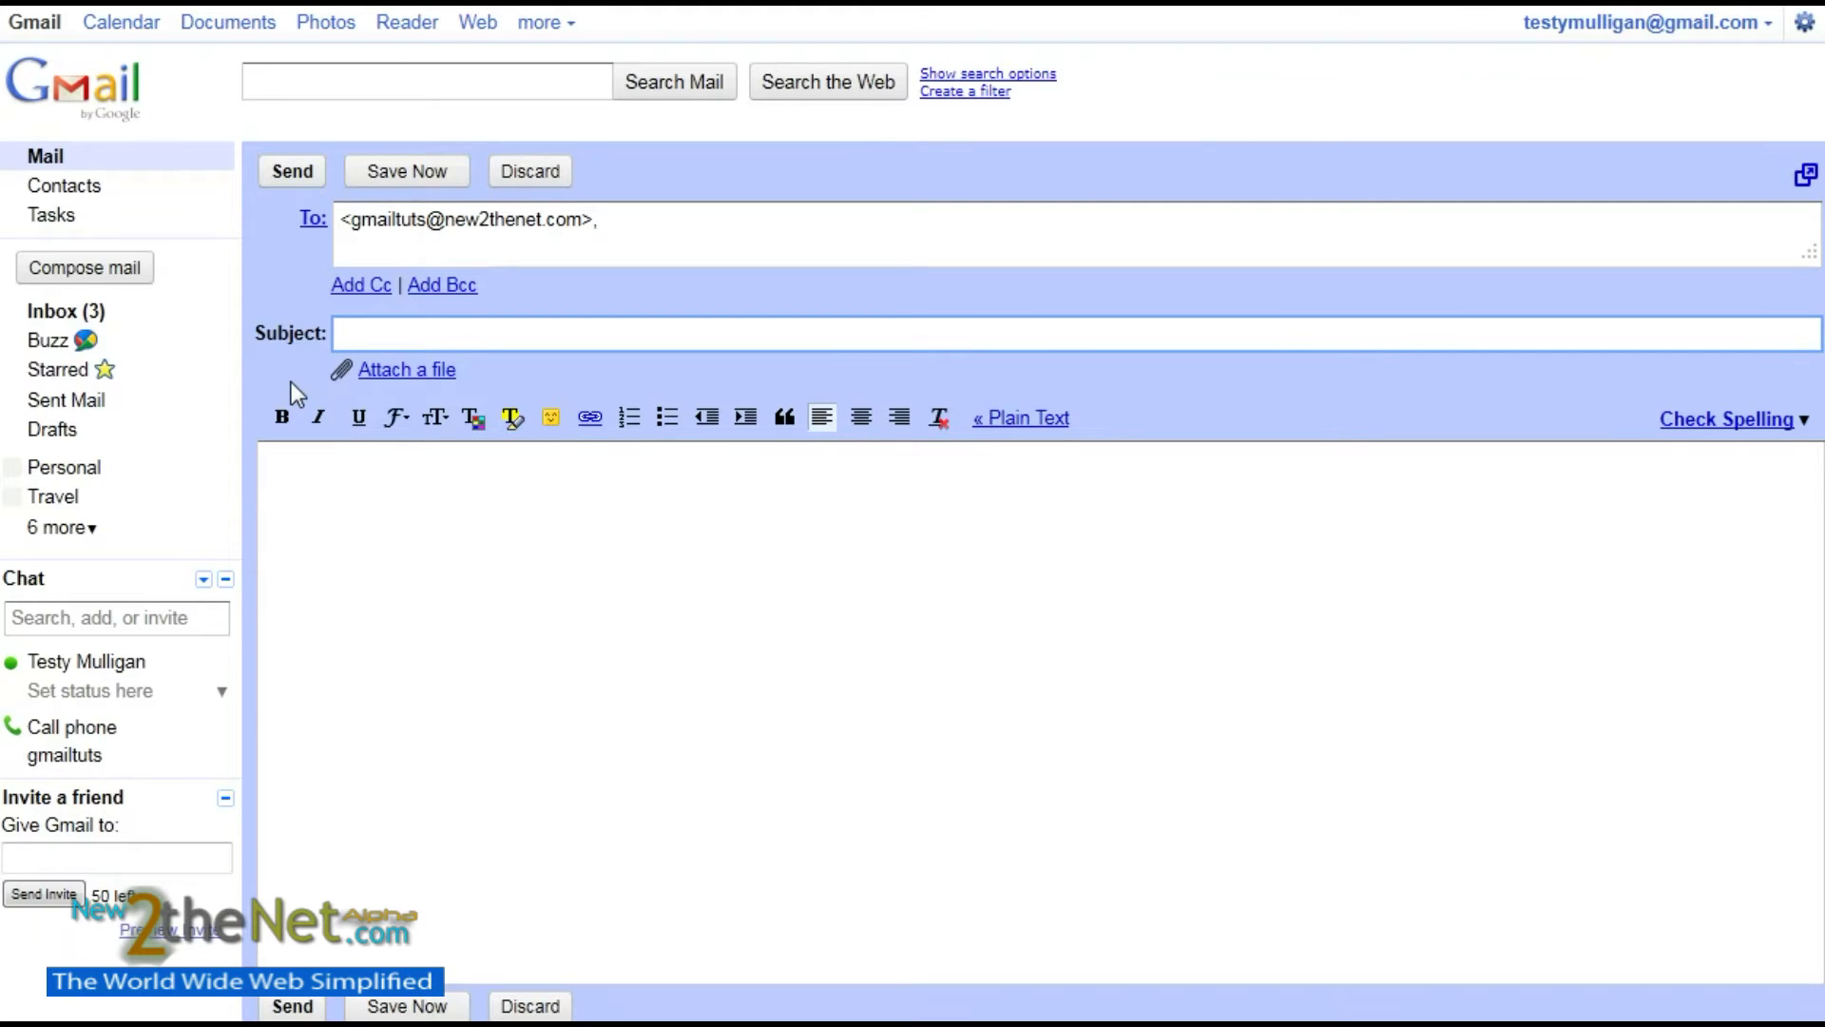
type("Our First Email")
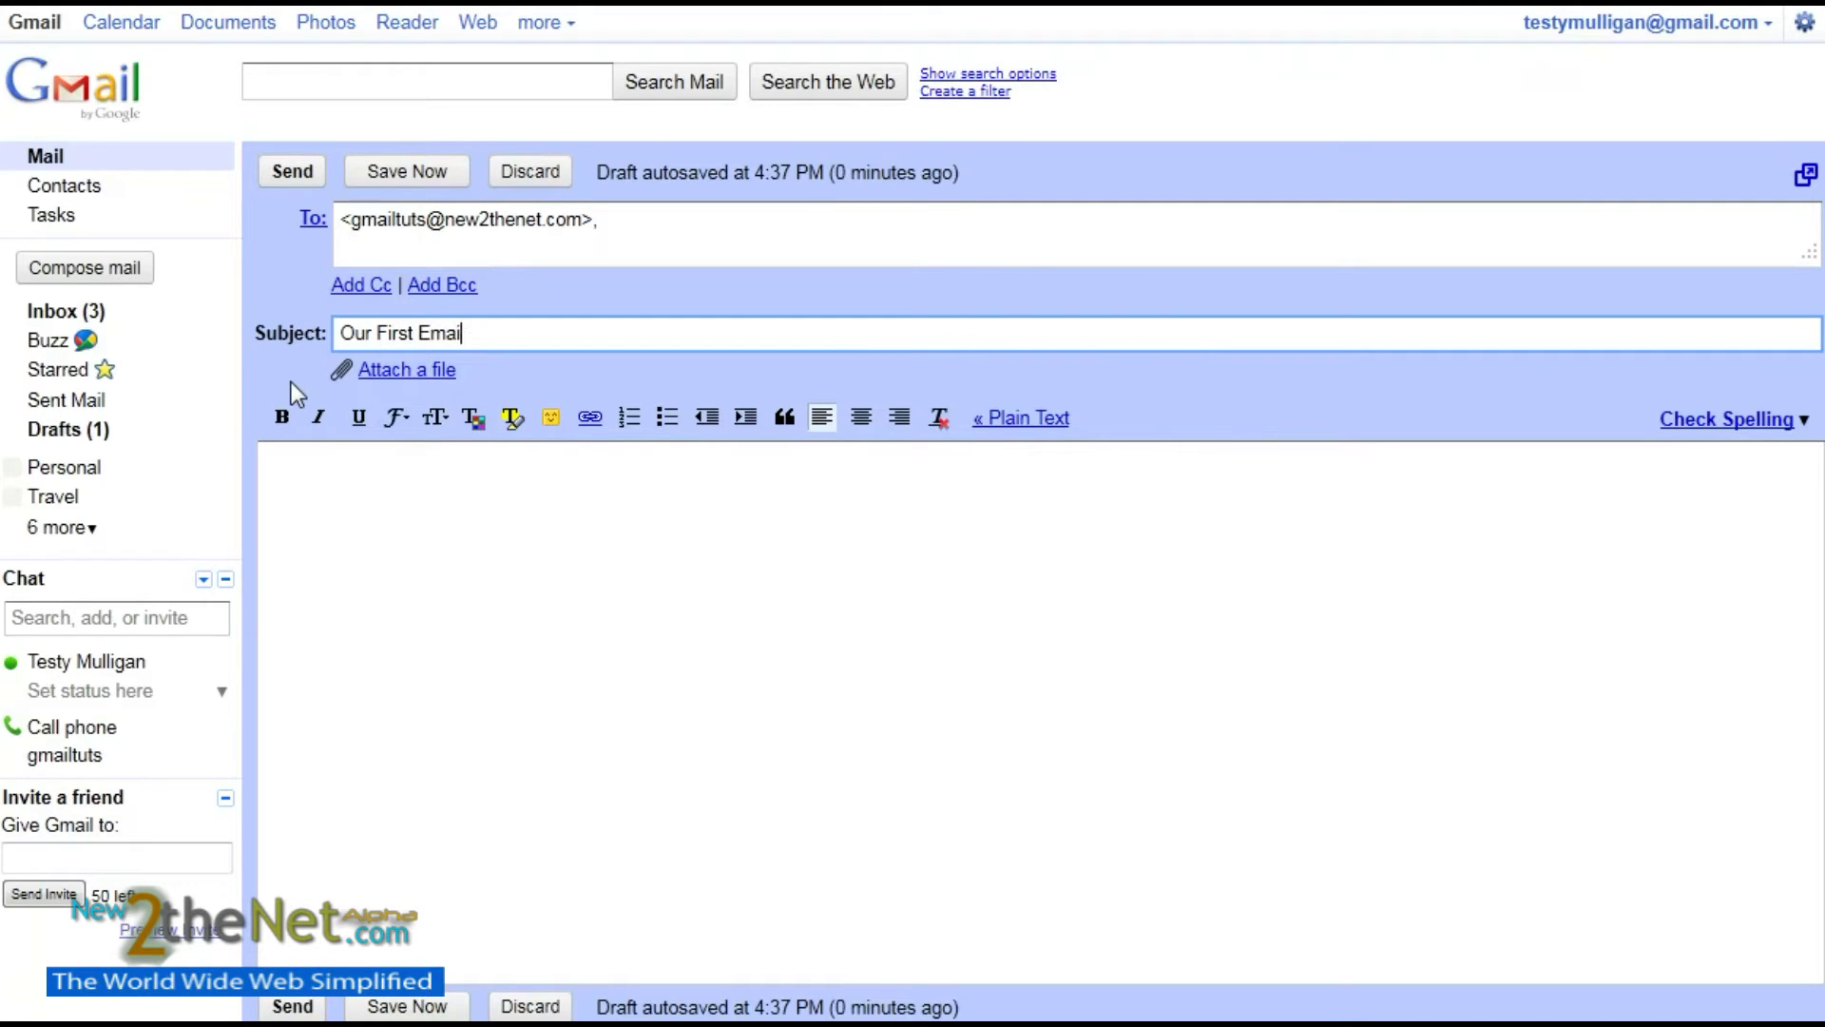
type("!")
- Write a body with a greeting, 'How are you?' and the sender's sign-off, fixing the 'arer' typo
left_click(271, 471)
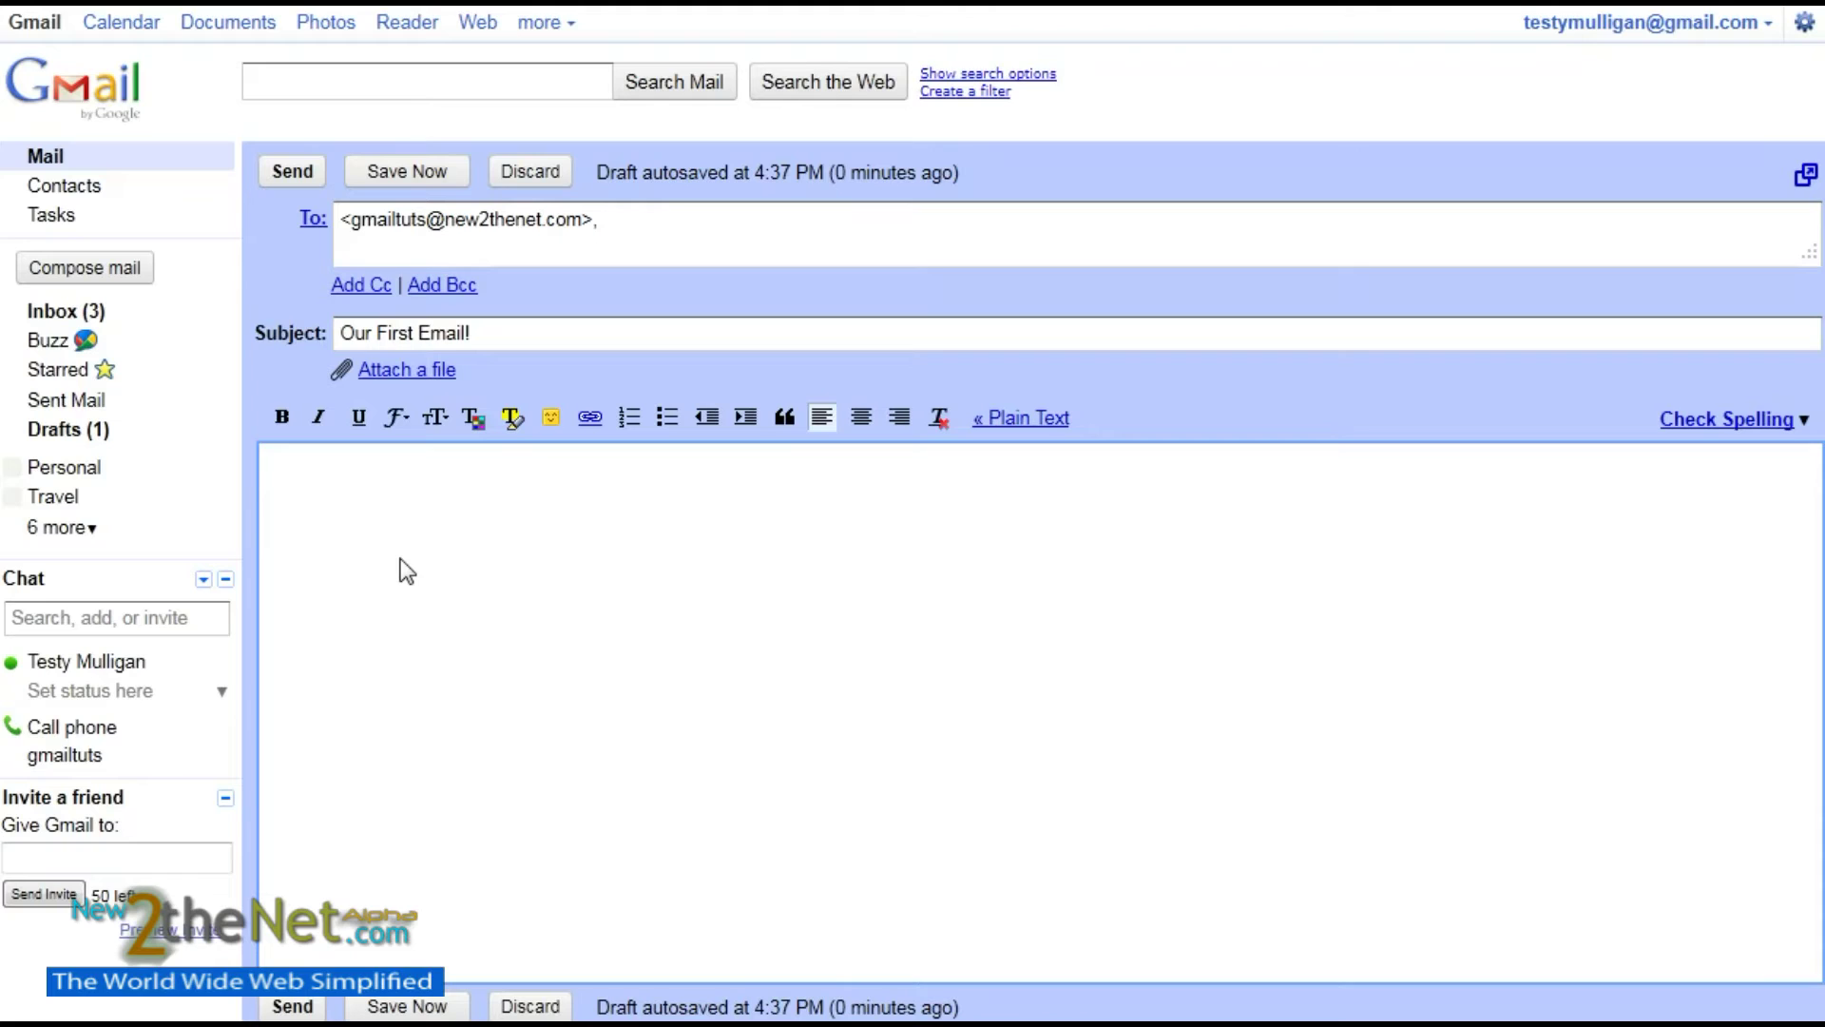
type("Hi Testy!")
key("Return")
key("Return")
type("How arer you")
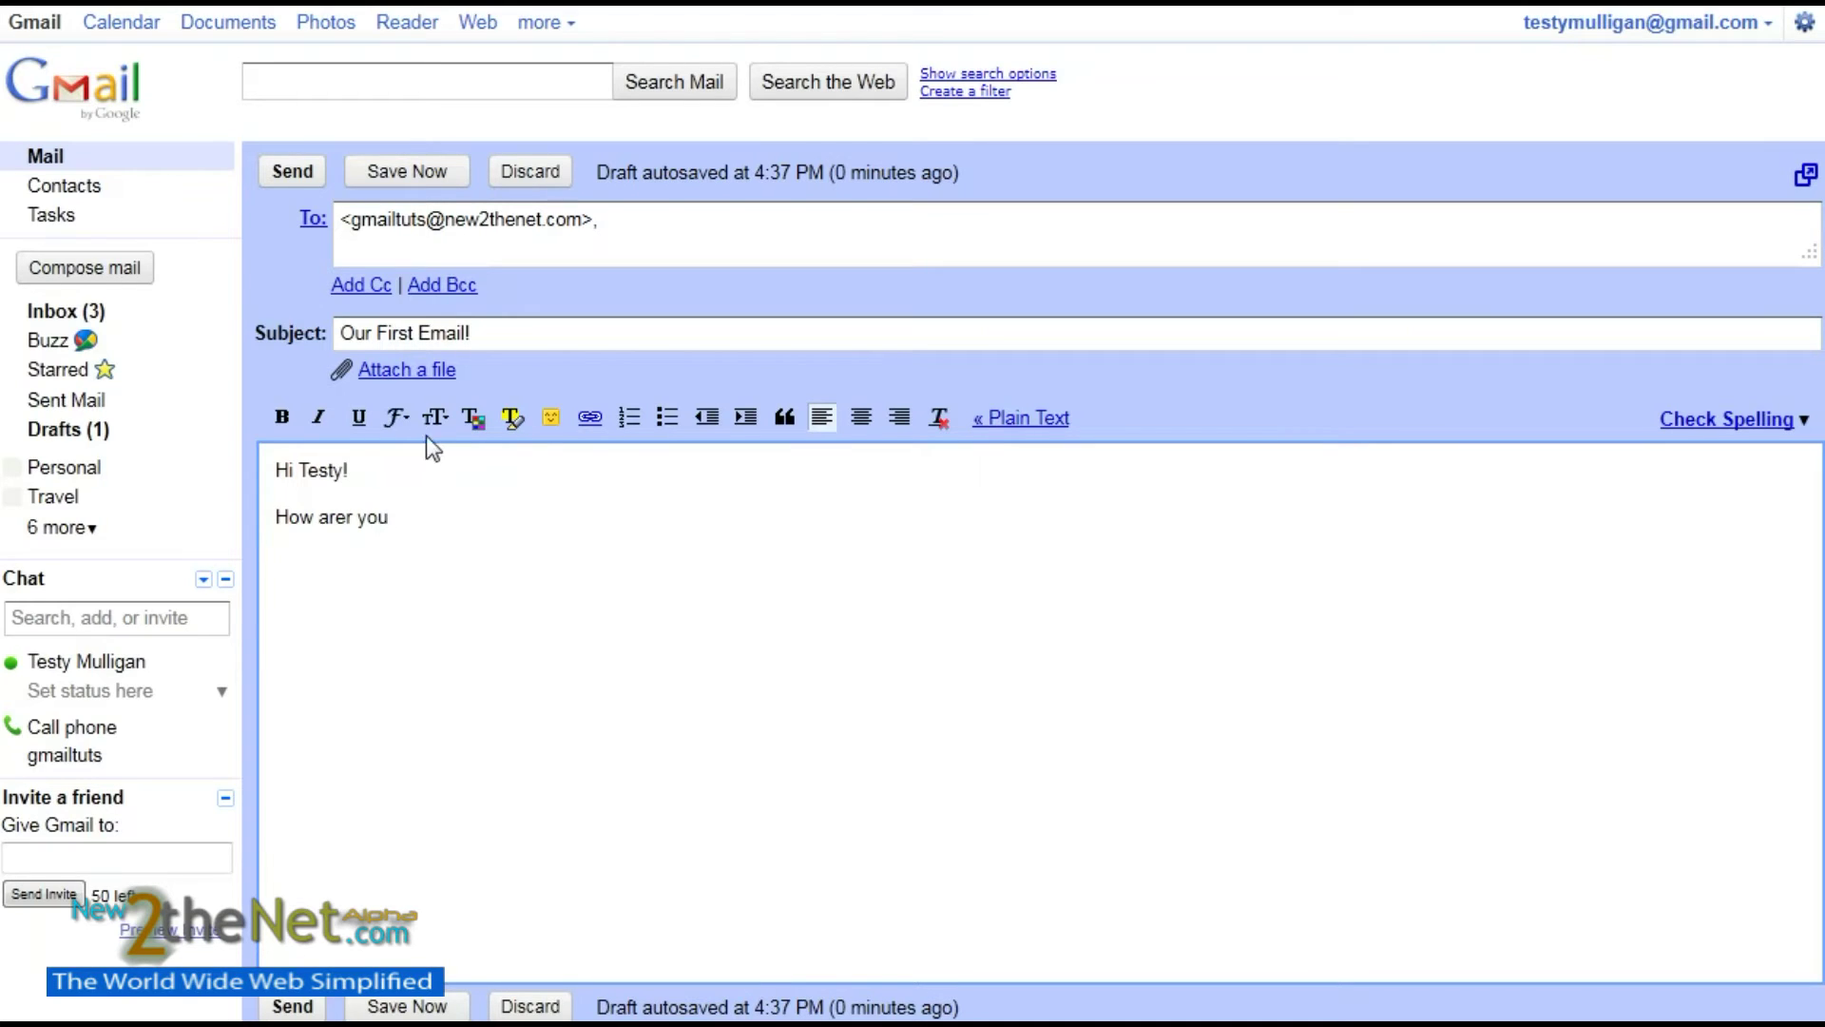
left_click(358, 518)
key("BackSpace")
left_click(385, 517)
type("?")
key("Return")
key("Return")
type("Testy")
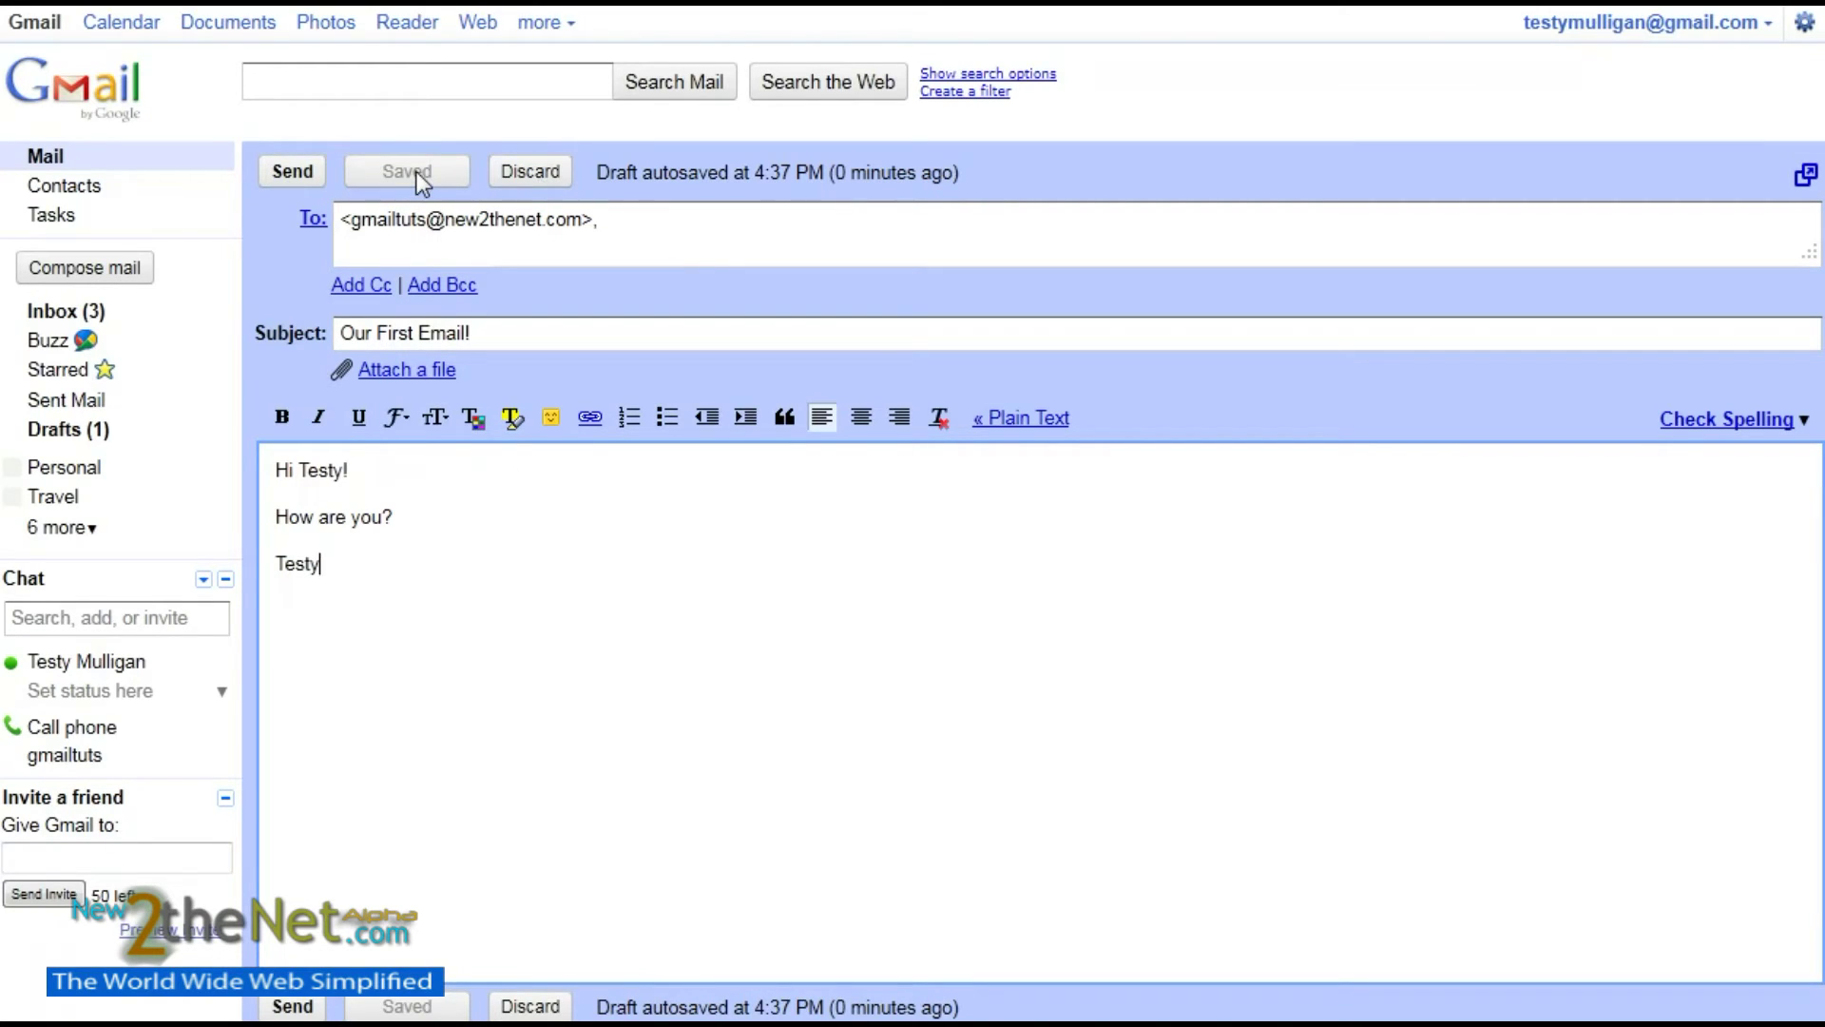
- Send the email and highlight the 'Your message has been sent' confirmation in the inbox
left_click(293, 173)
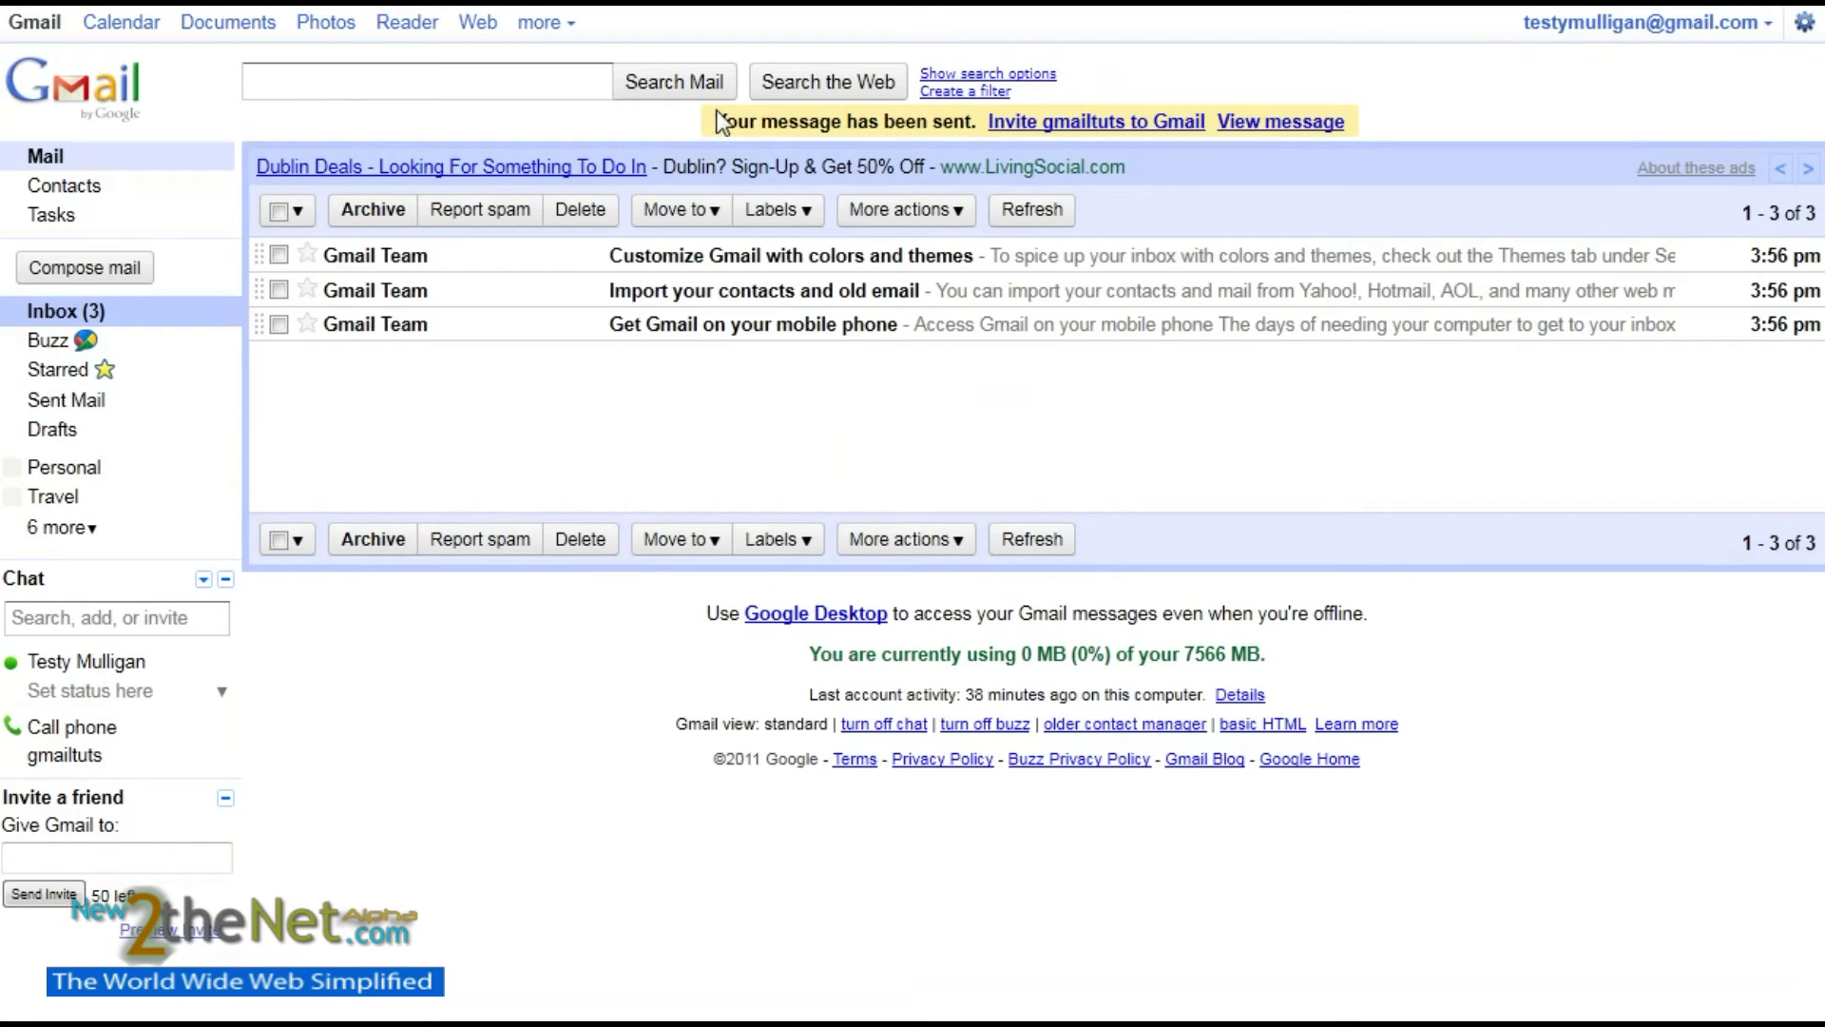
left_click_drag(720, 123, 973, 129)
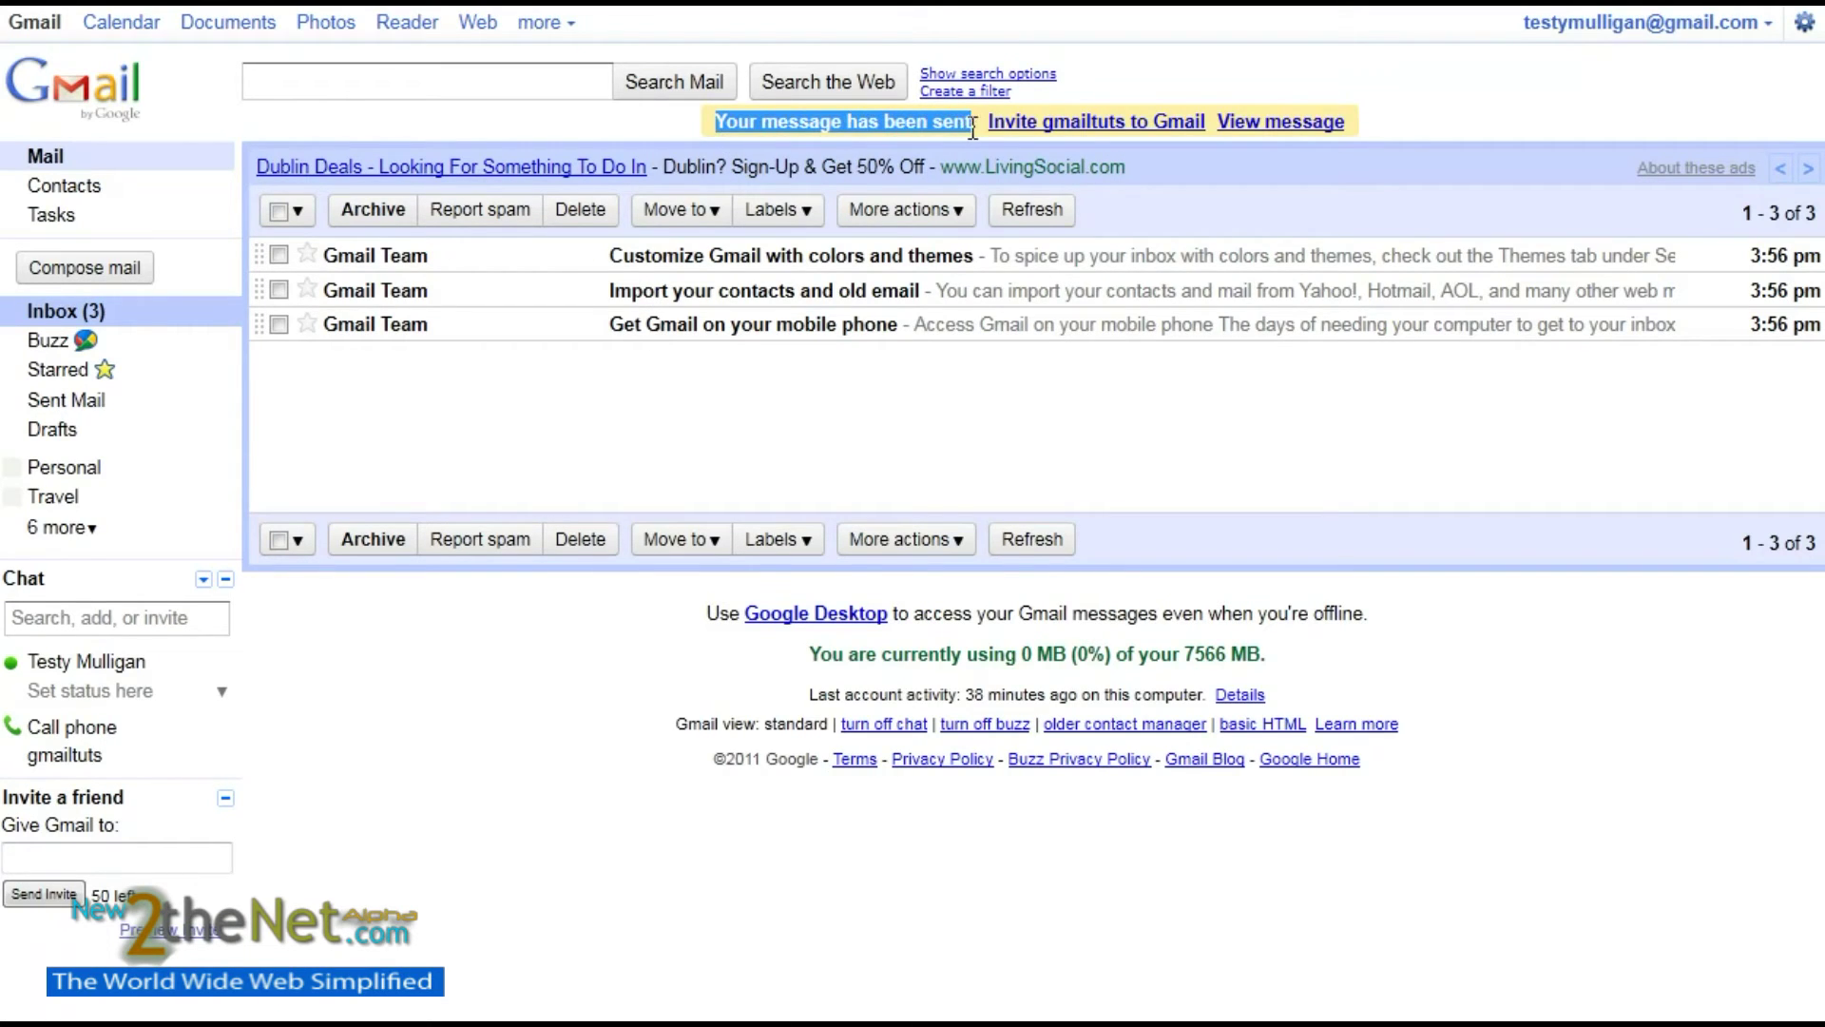
left_click(601, 117)
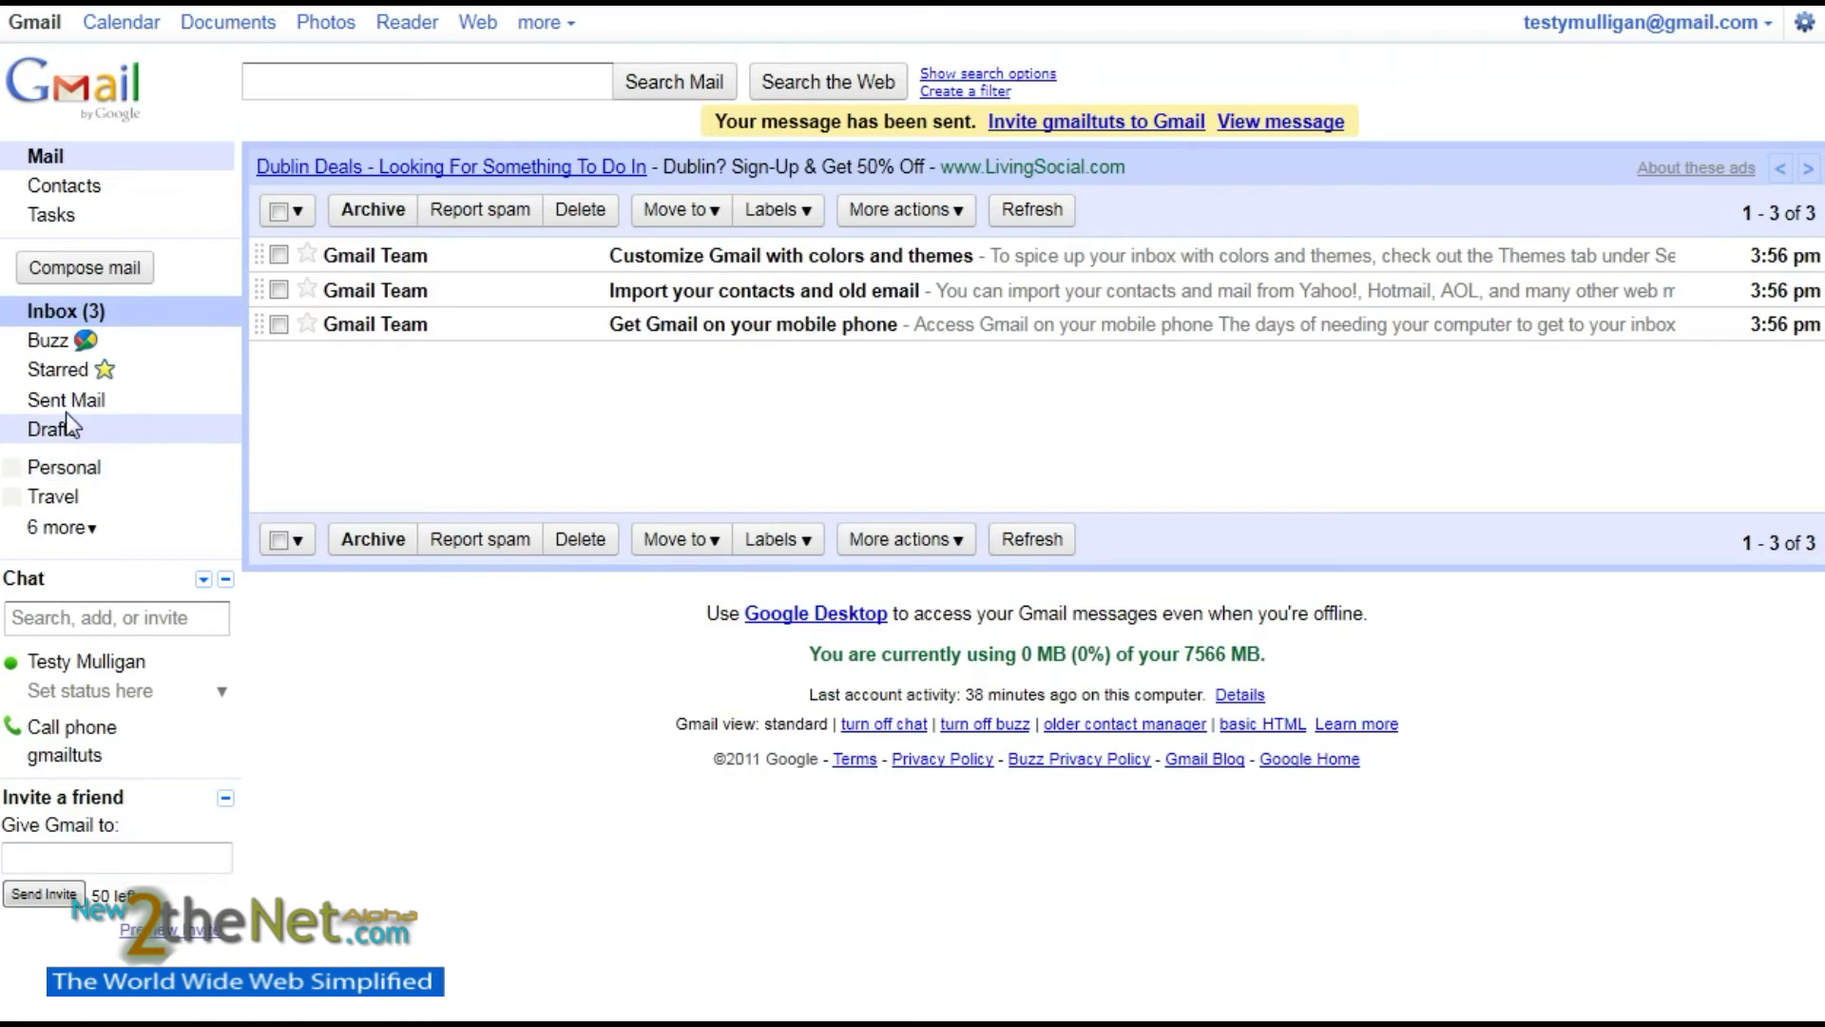
left_click(76, 409)
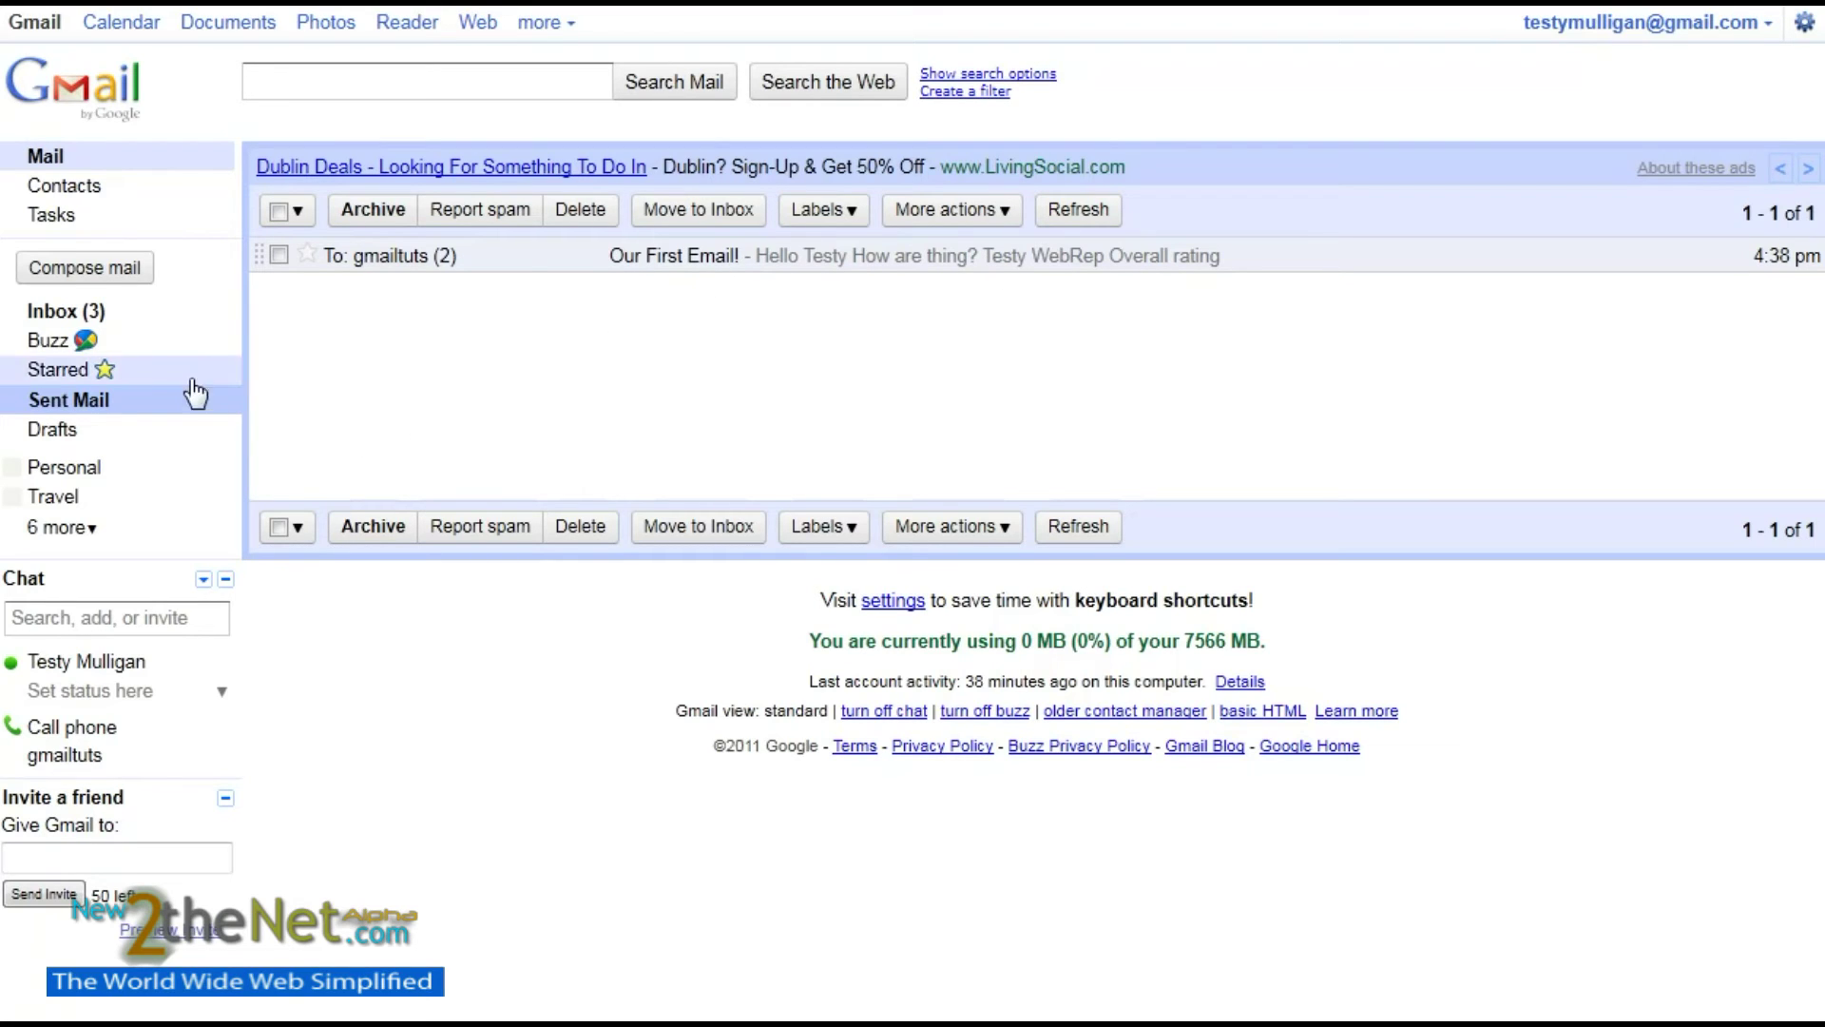
left_click(59, 313)
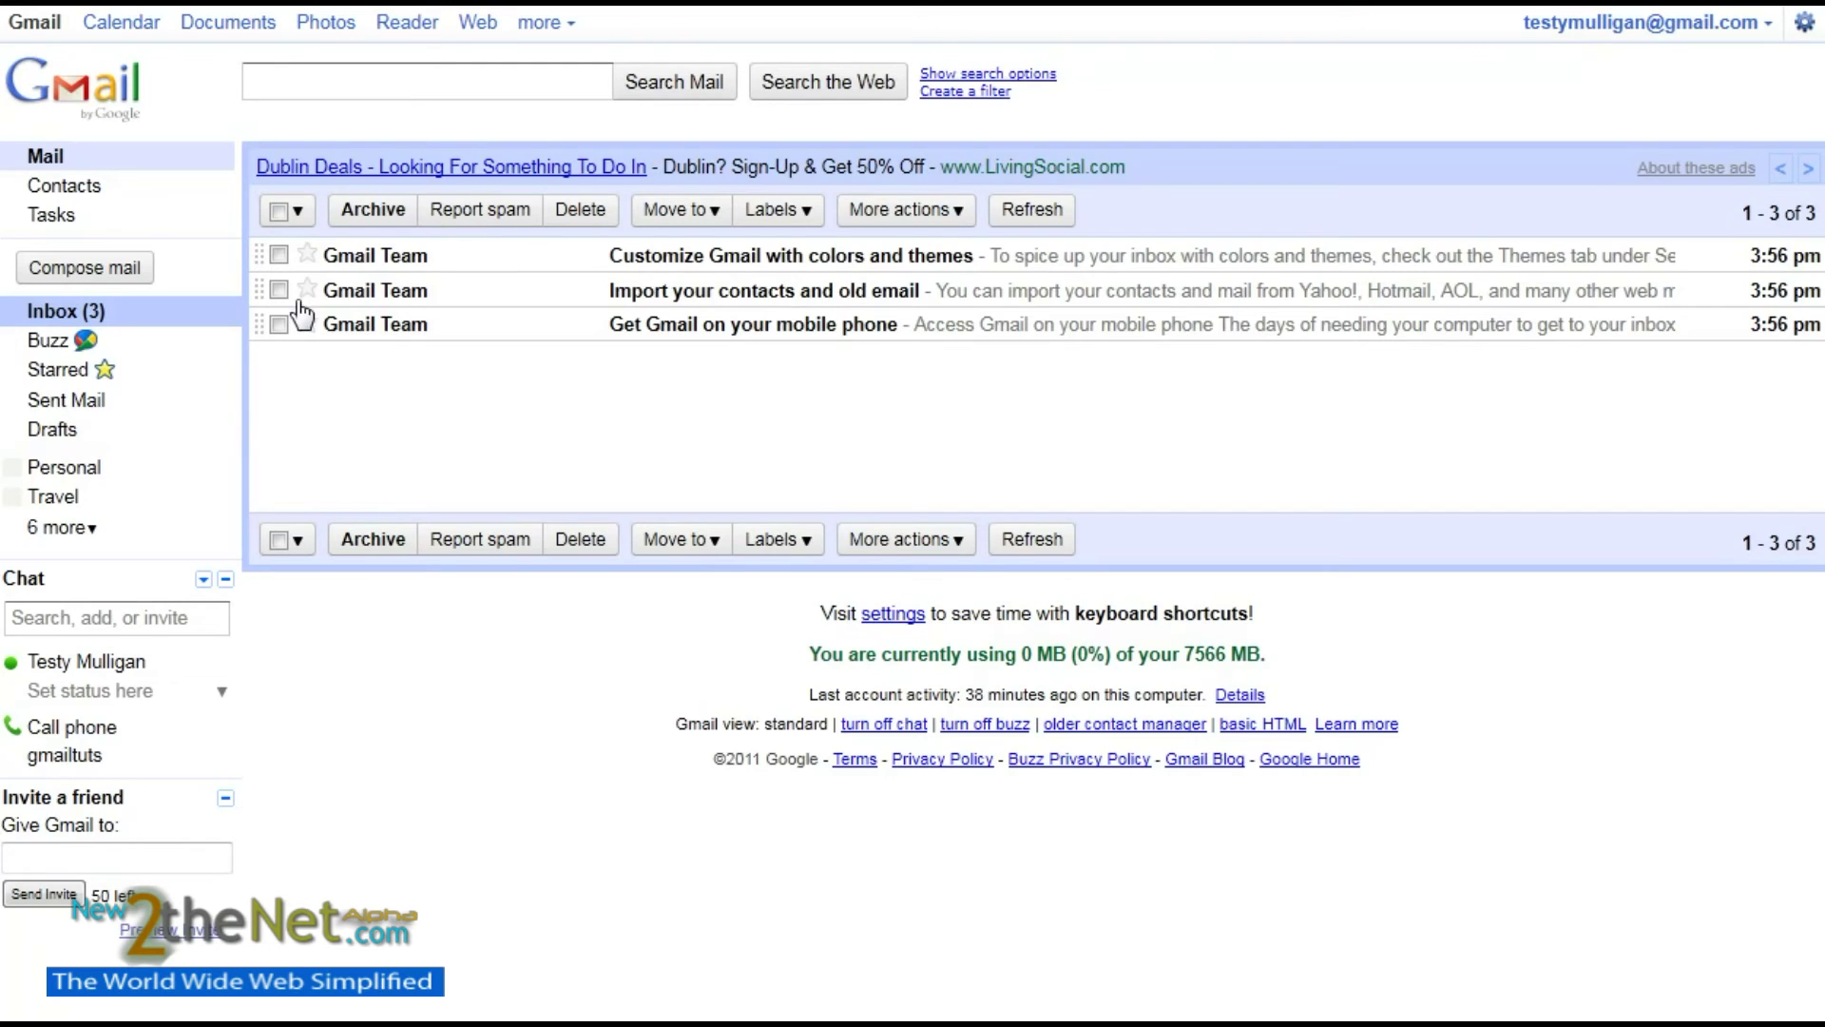
- Delete the 'Customize Gmail with colors and themes' message from the inbox
left_click(279, 254)
left_click(582, 210)
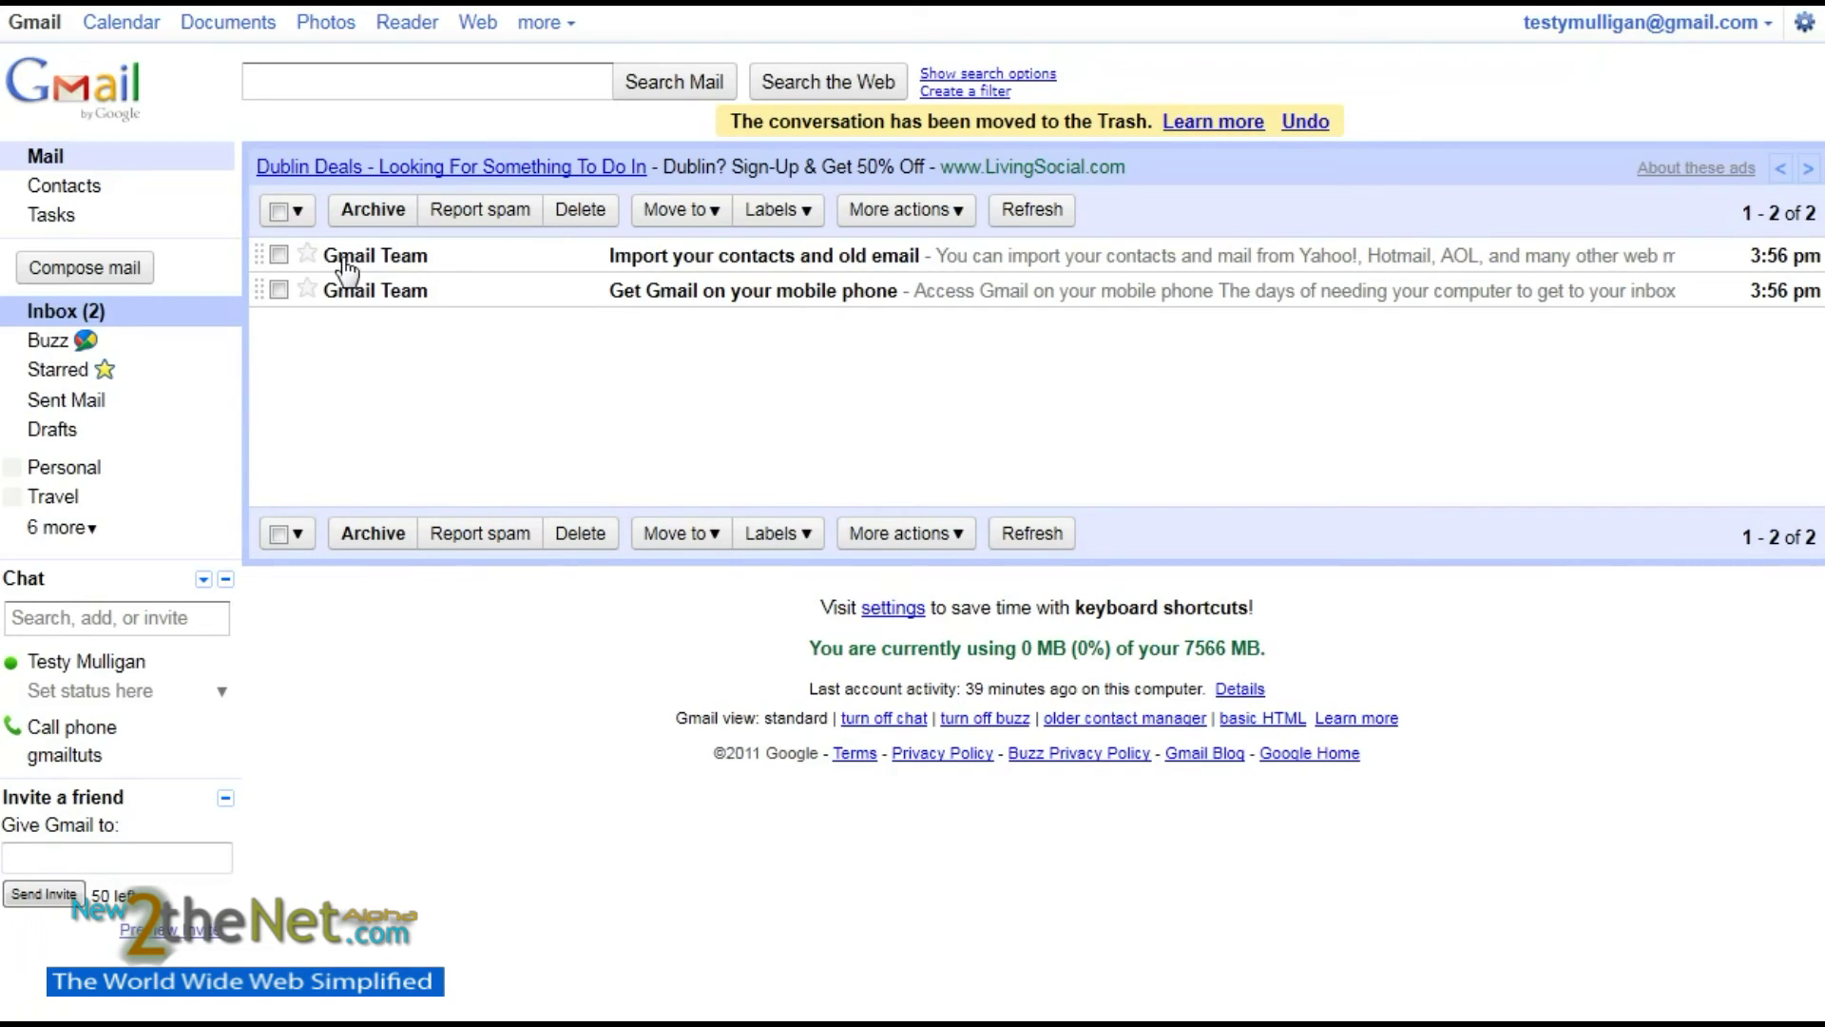
left_click(277, 254)
left_click(280, 255)
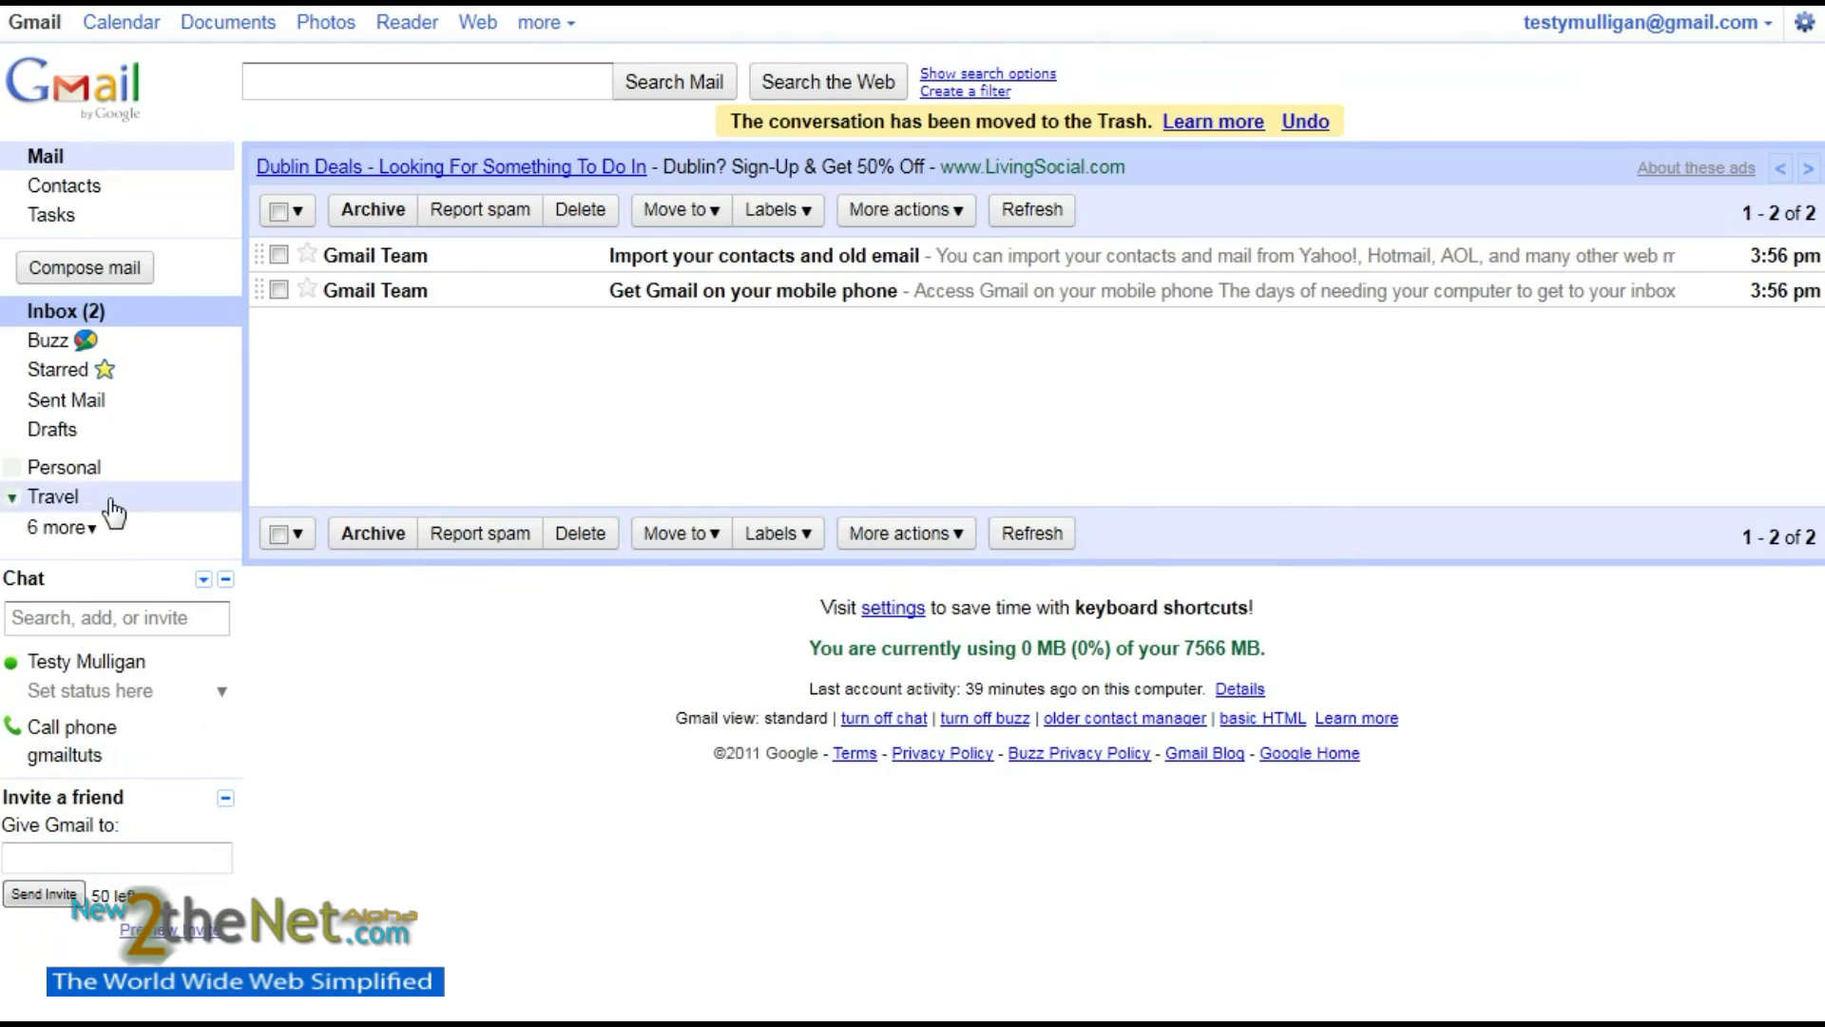
- Browse the '6 more' labels list without choosing one, then reload the inbox
left_click(82, 530)
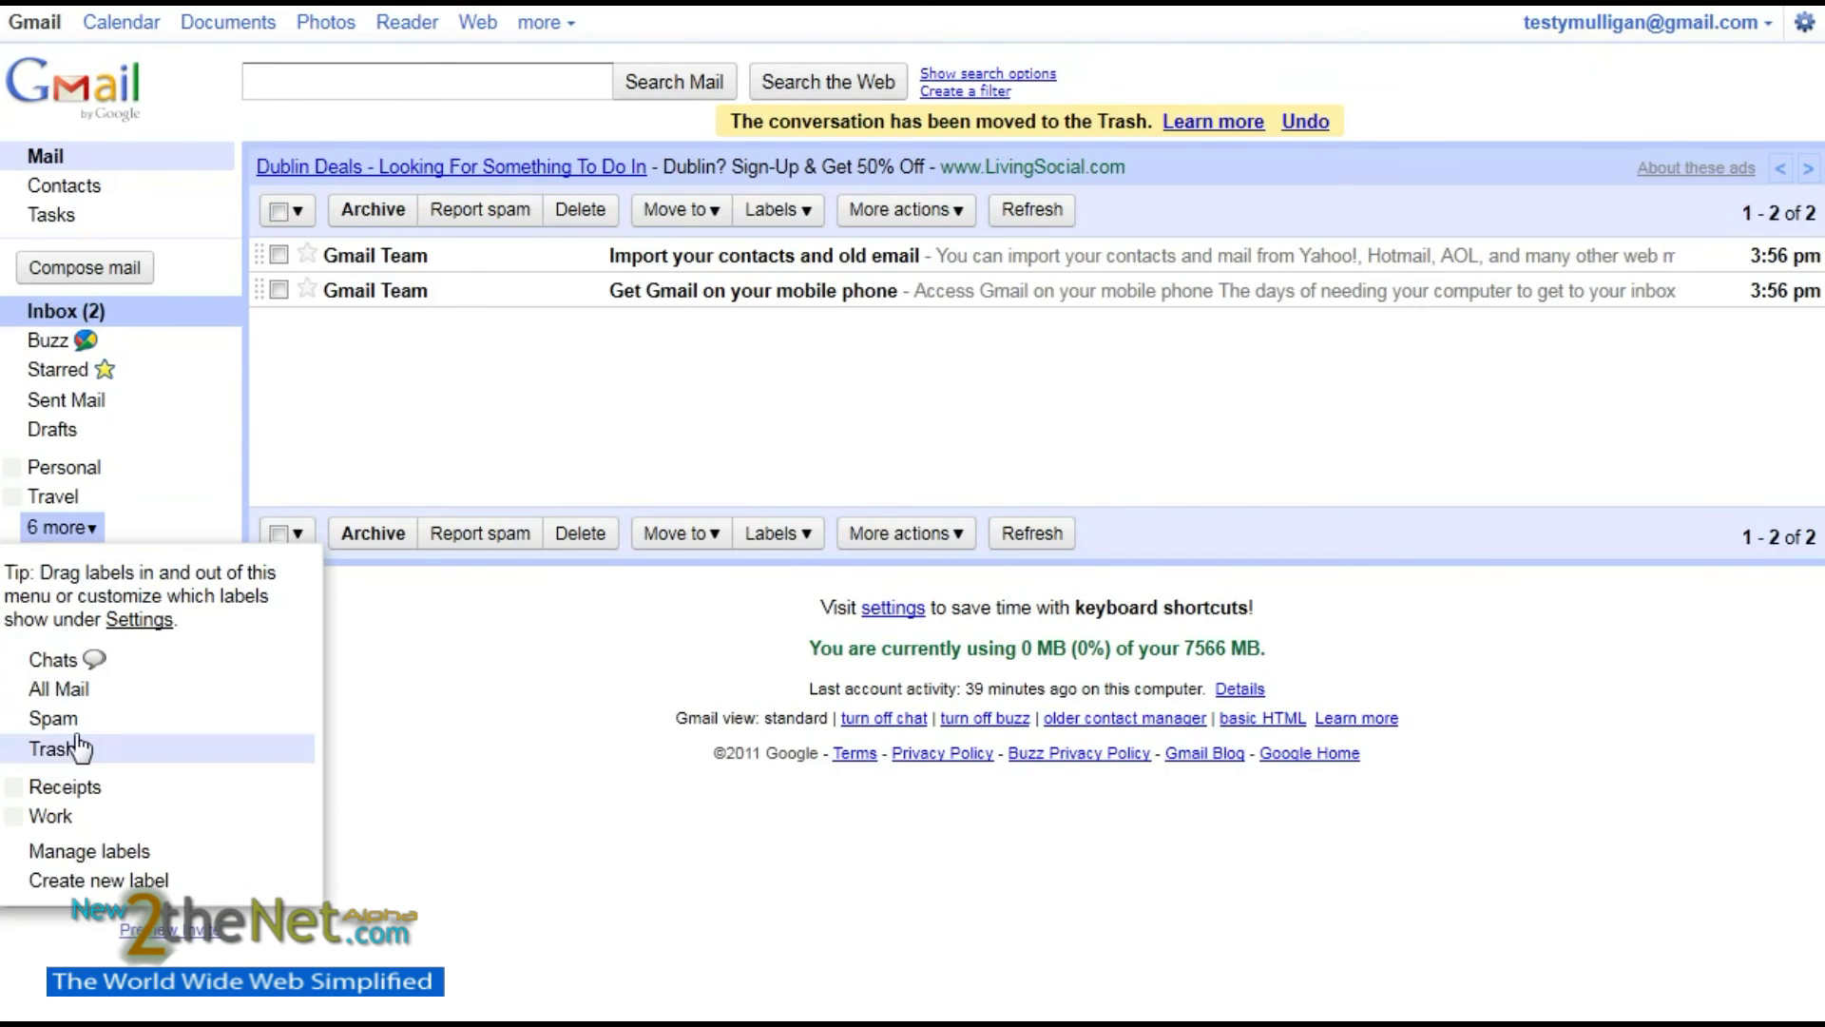
left_click(493, 733)
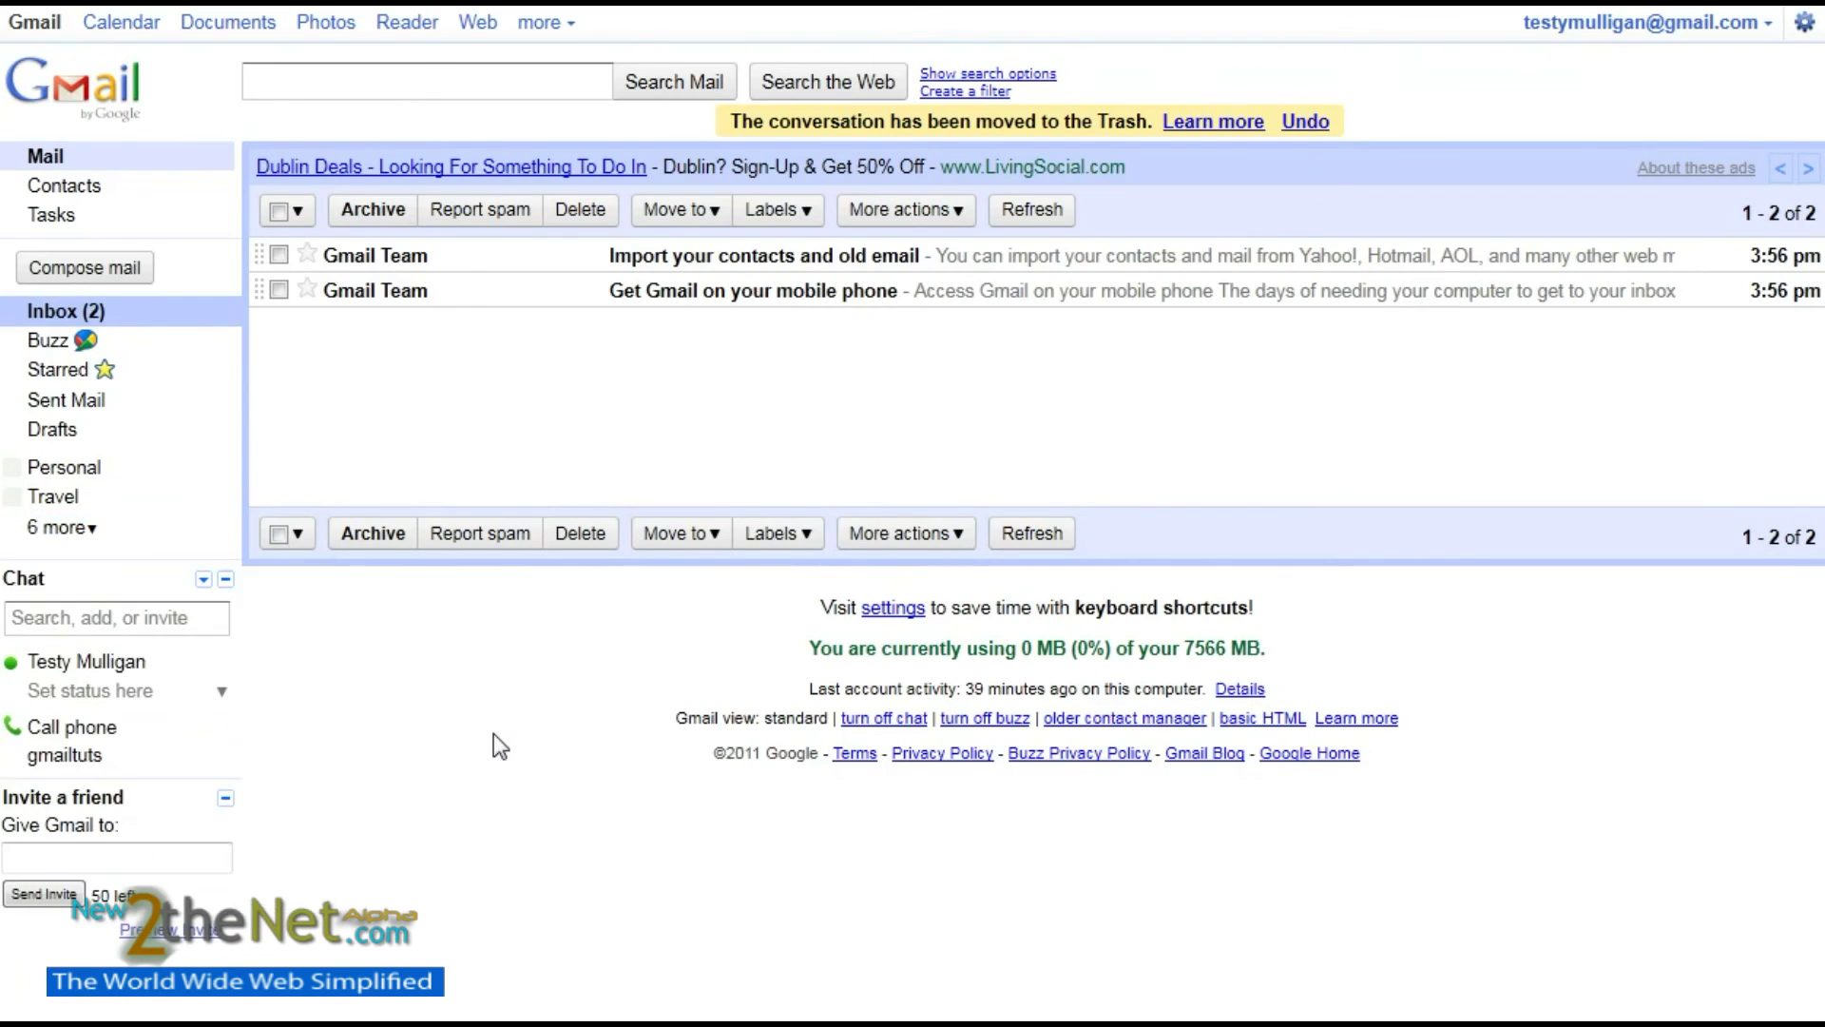
left_click(65, 314)
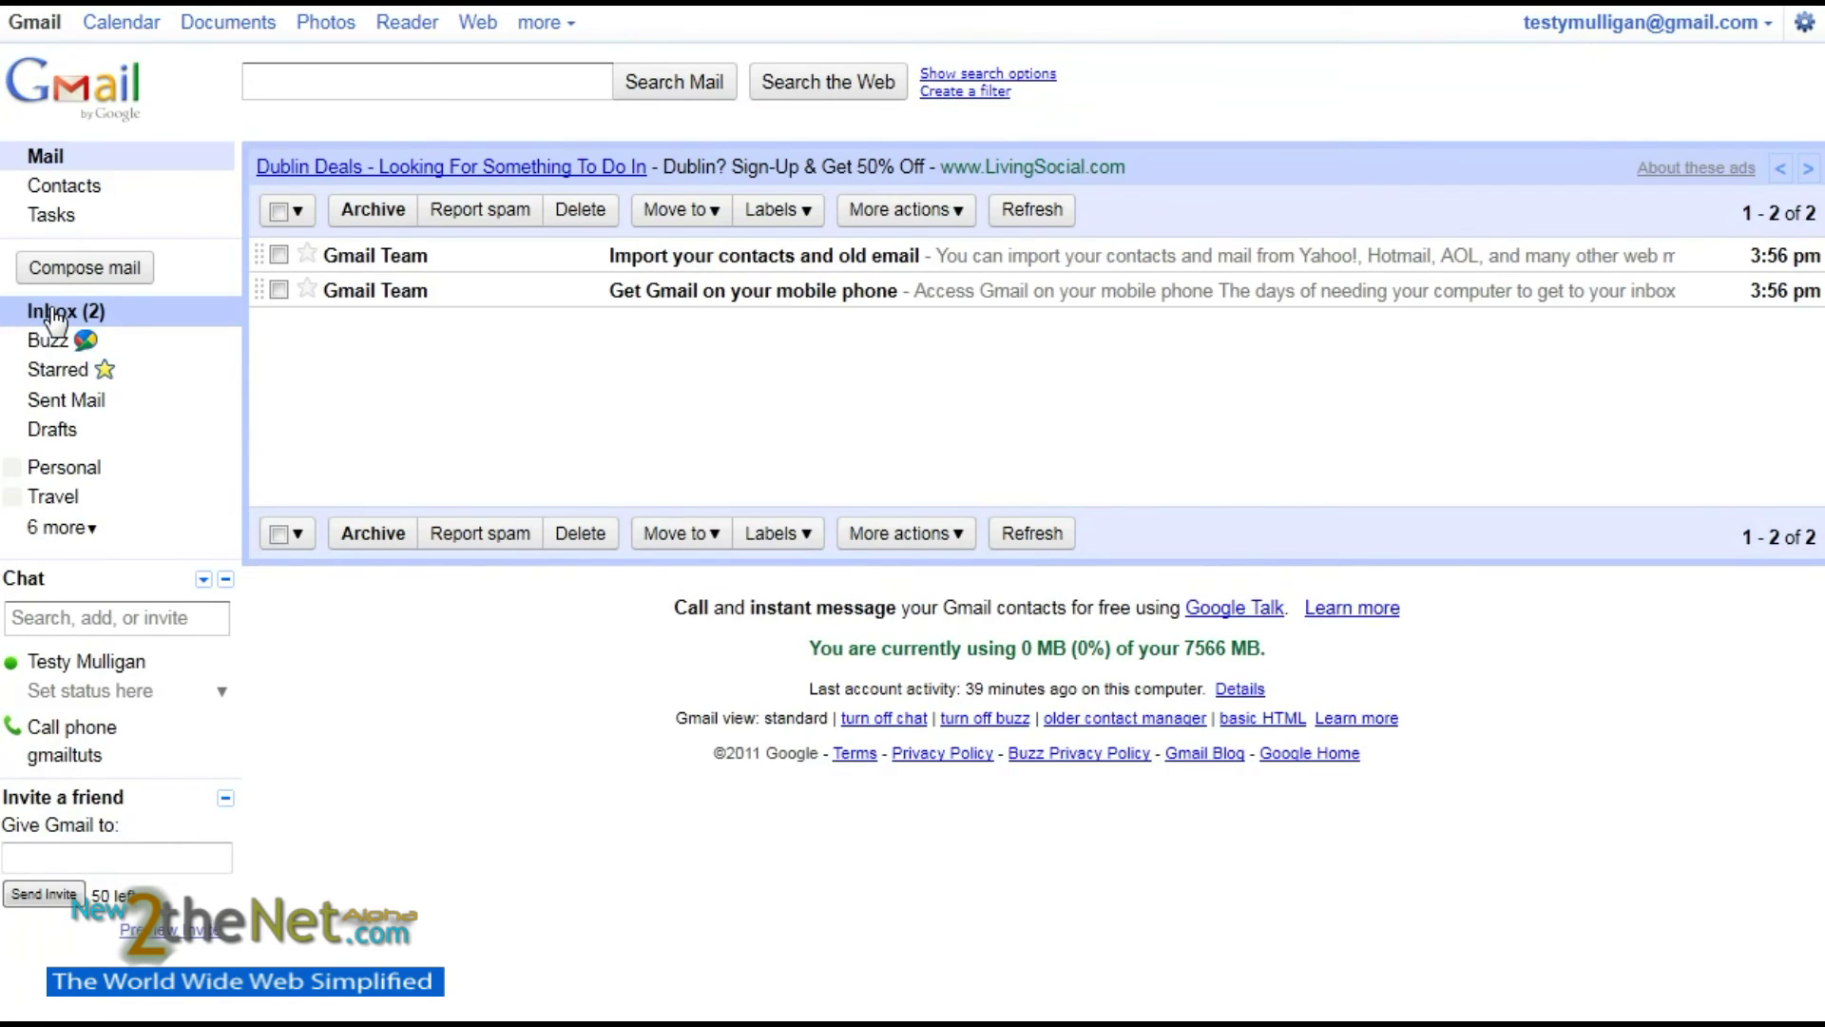